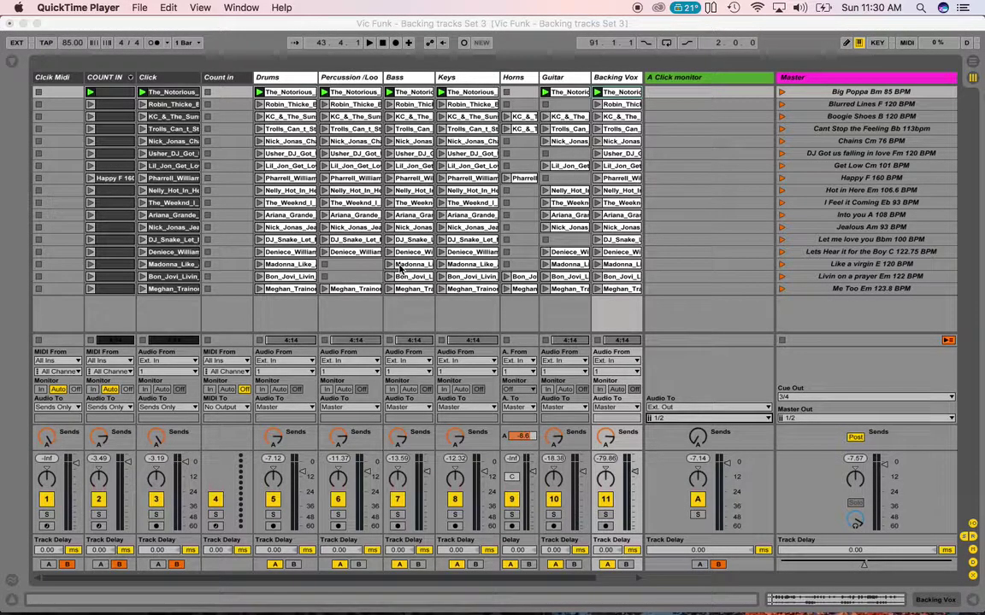
# Examine the click and count-in tracks, viewing the MIDI notes of the first two COUNT IN clips
pyautogui.click(51, 78)
pyautogui.click(51, 77)
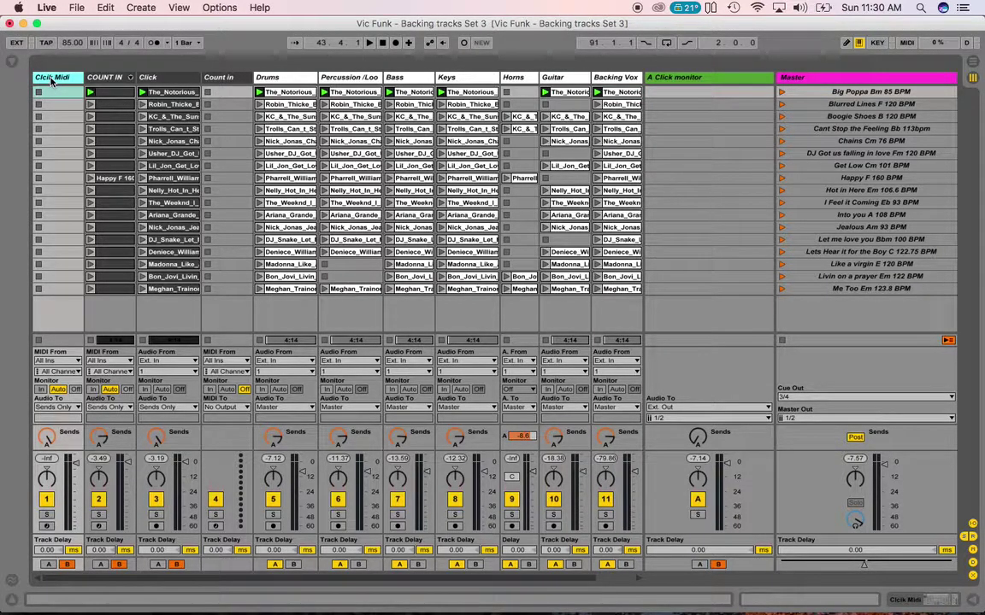
pyautogui.click(153, 80)
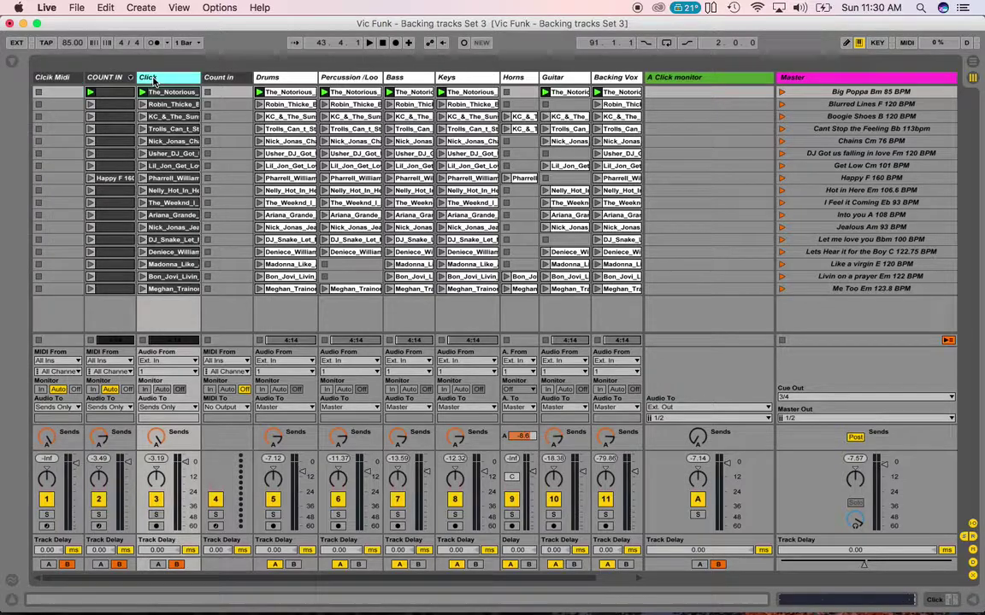
pyautogui.click(164, 217)
pyautogui.click(108, 78)
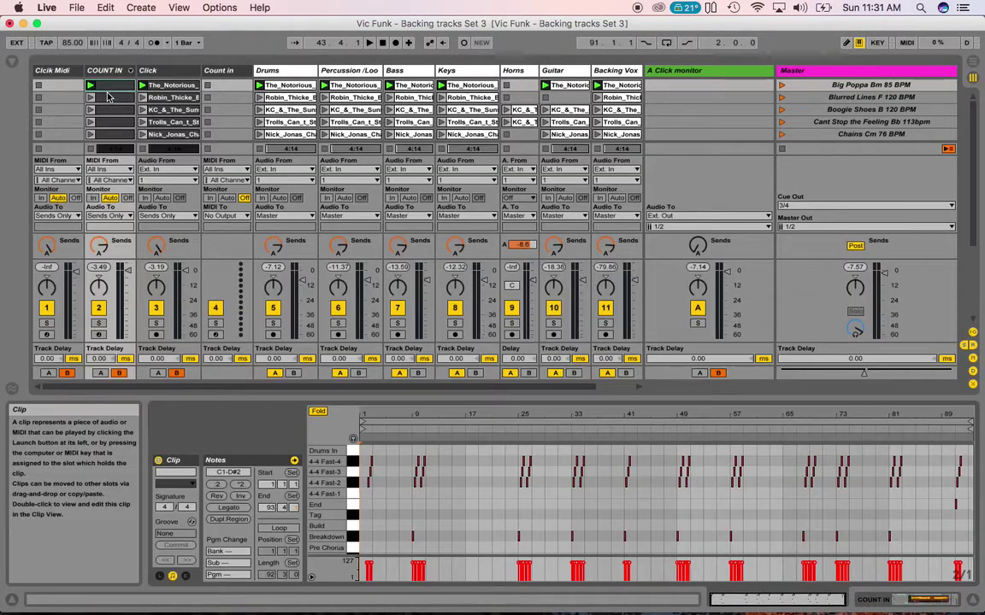
pyautogui.doubleClick(108, 100)
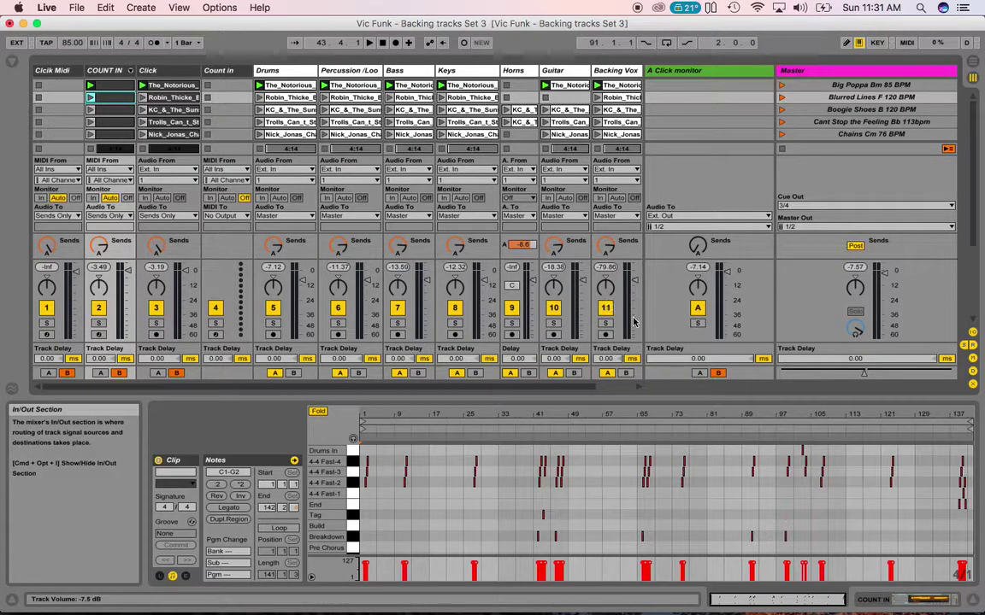
pyautogui.click(974, 599)
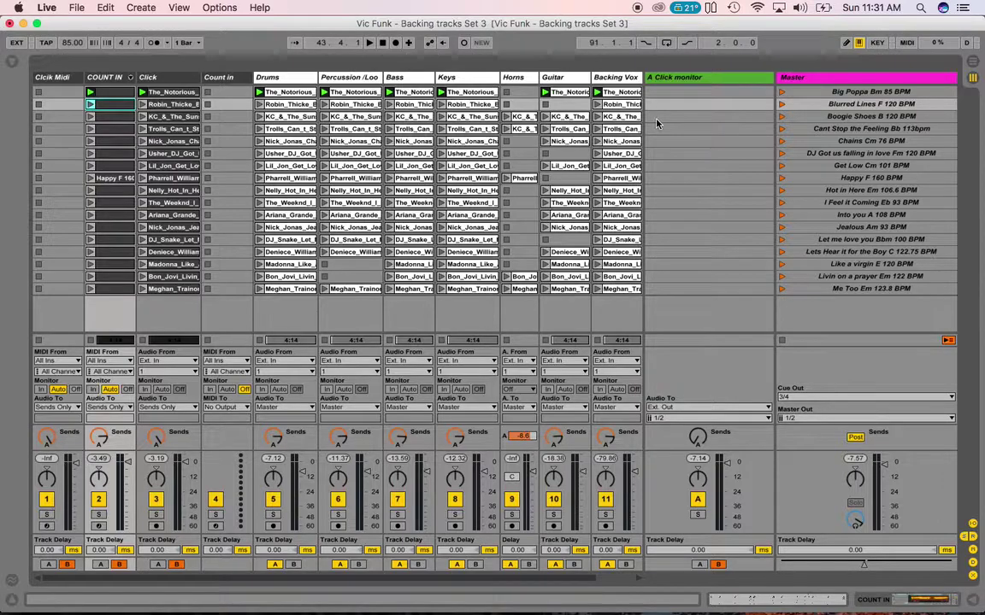
# Launch the "Blurred Lines F 120 BPM" scene so the clips of all its tracks play together
pyautogui.click(816, 94)
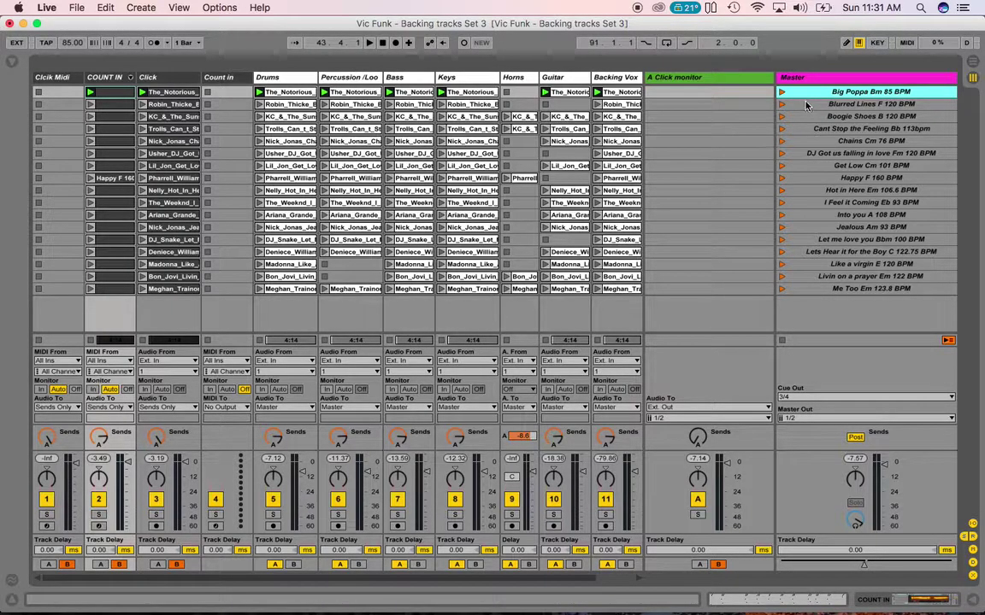
pyautogui.click(783, 105)
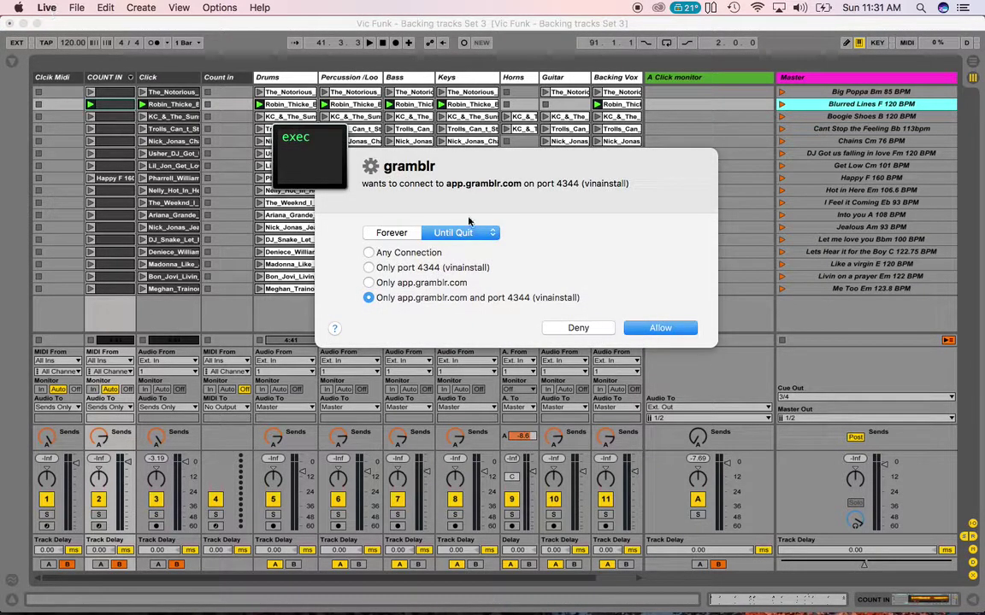
# Deny the gramblr connection request and turn off the computer's Wi-Fi
pyautogui.click(576, 330)
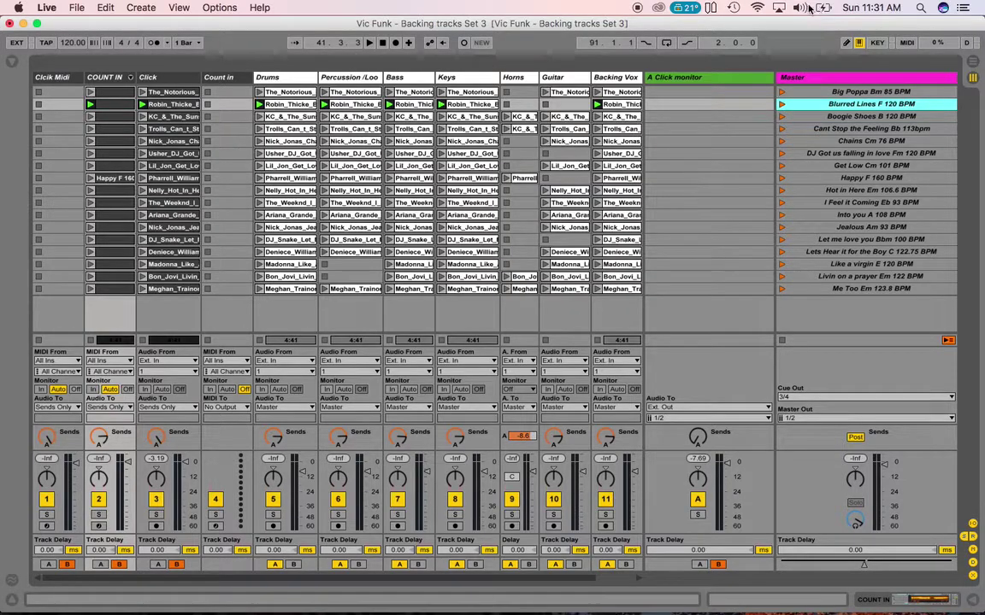
pyautogui.click(759, 11)
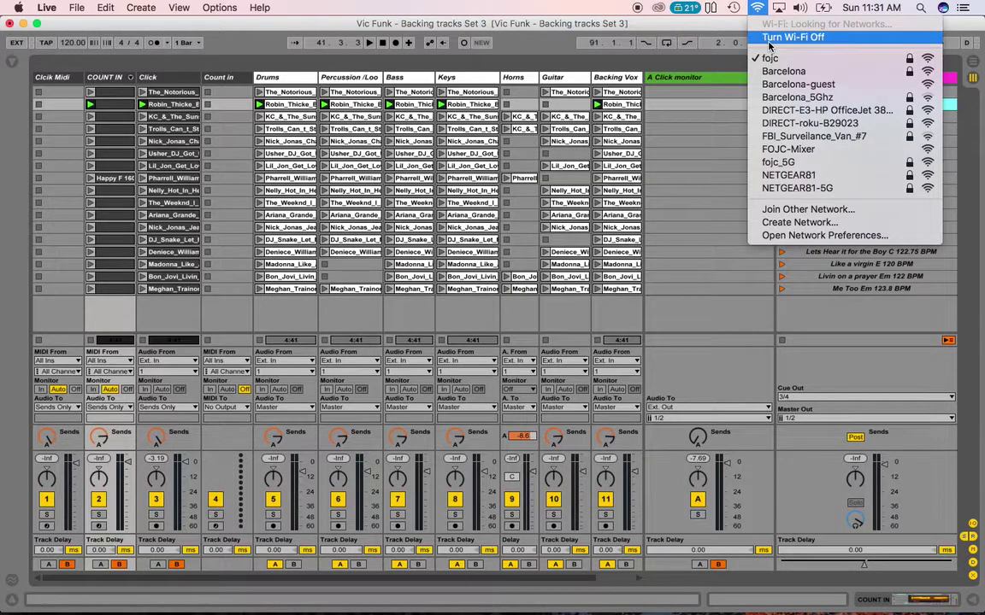
pyautogui.click(191, 66)
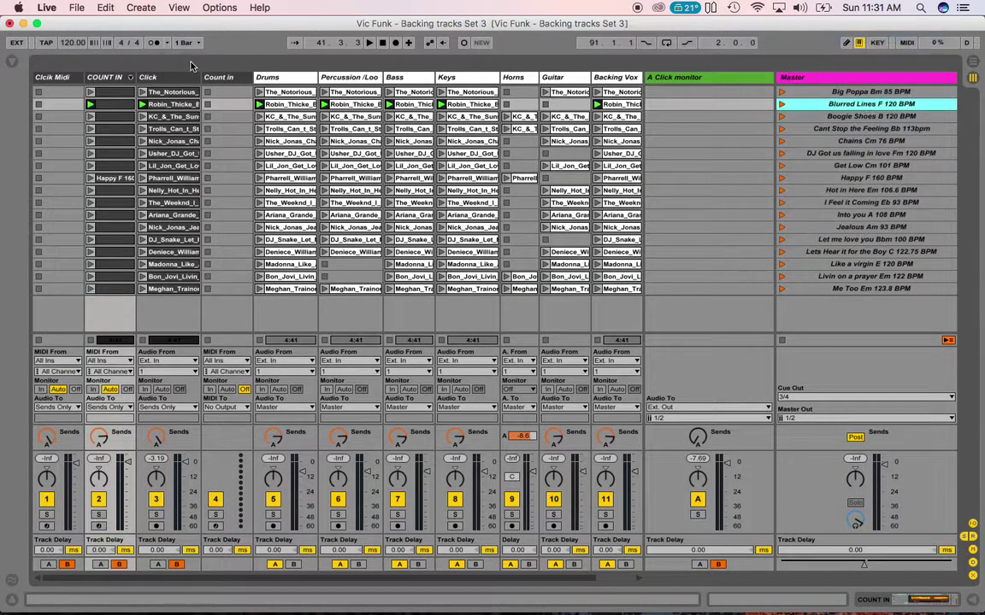
# Open the program preferences and look through the interface, MIDI and file settings, ending at the audio settings
pyautogui.click(47, 7)
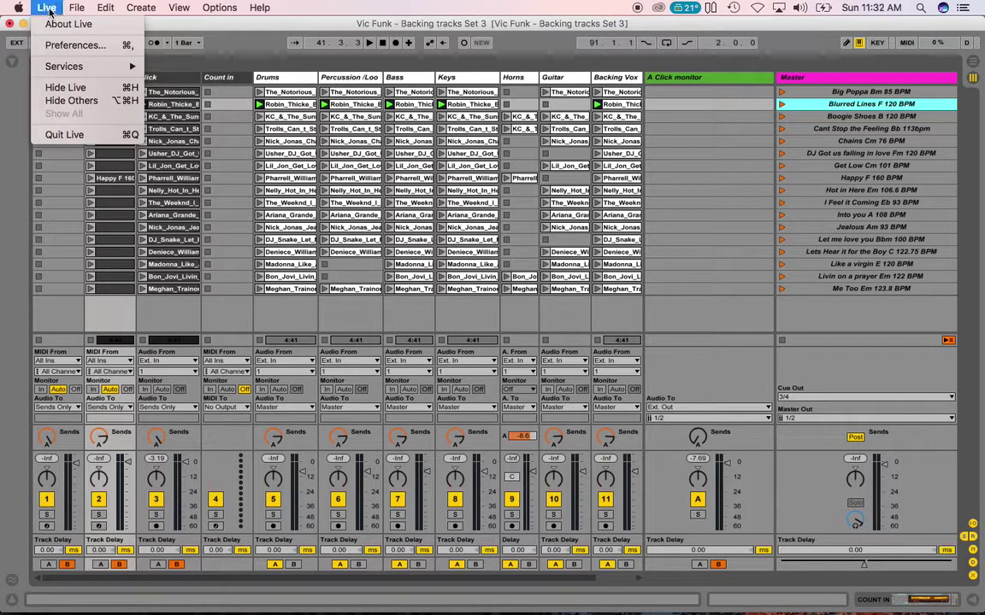
pyautogui.click(75, 45)
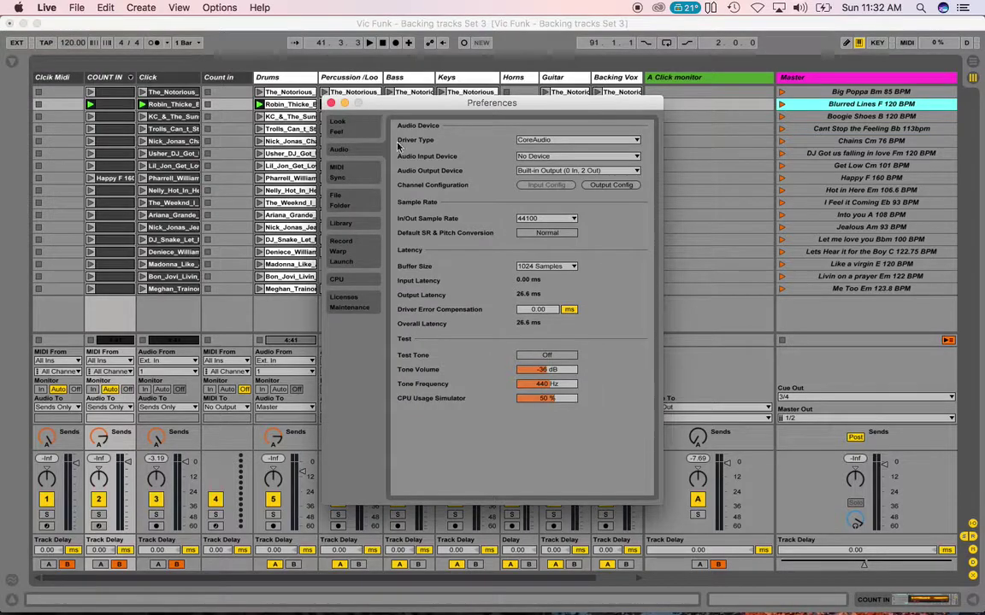
pyautogui.click(346, 130)
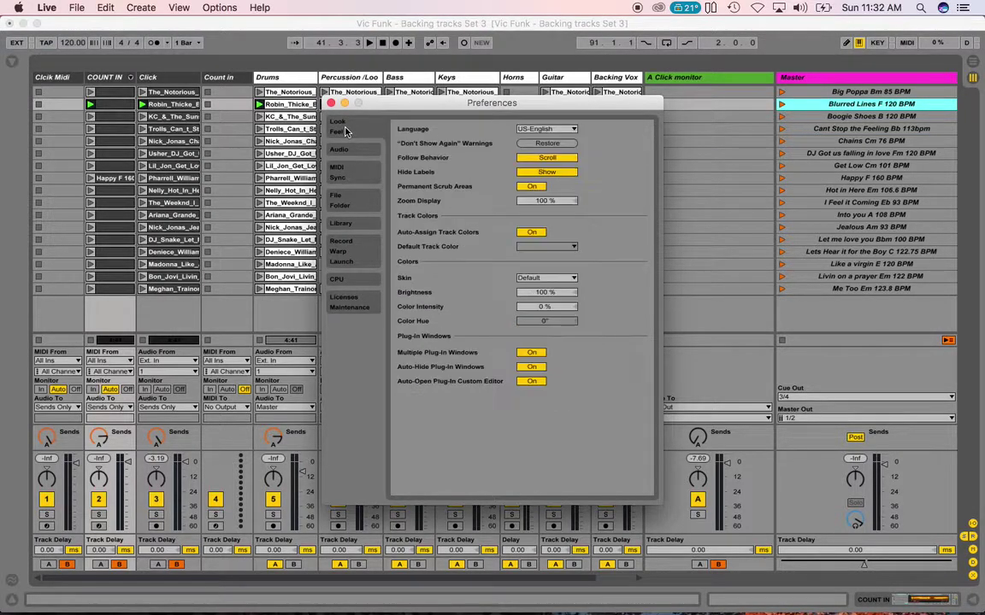
pyautogui.click(338, 150)
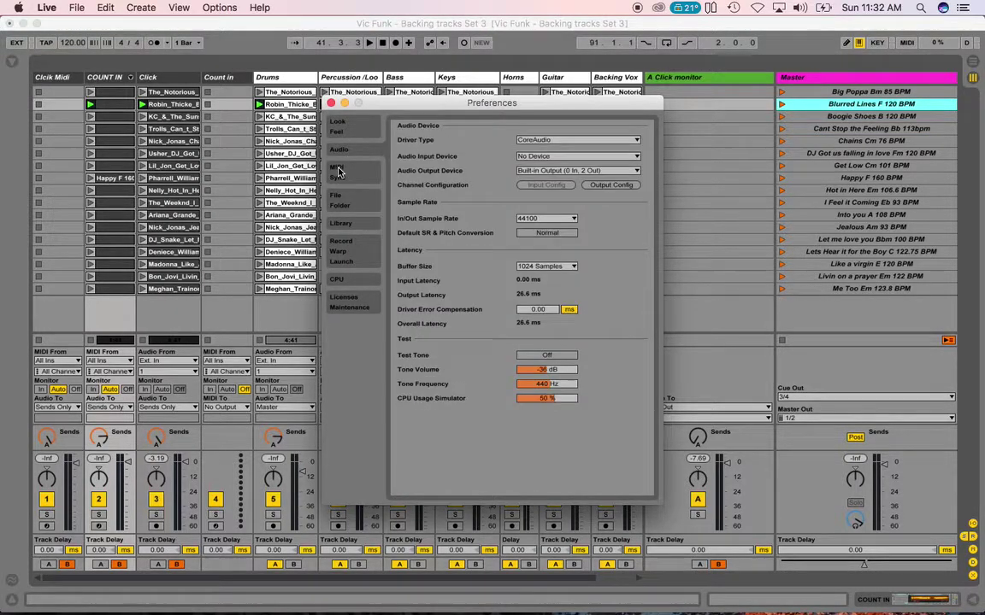
pyautogui.click(338, 172)
pyautogui.click(339, 205)
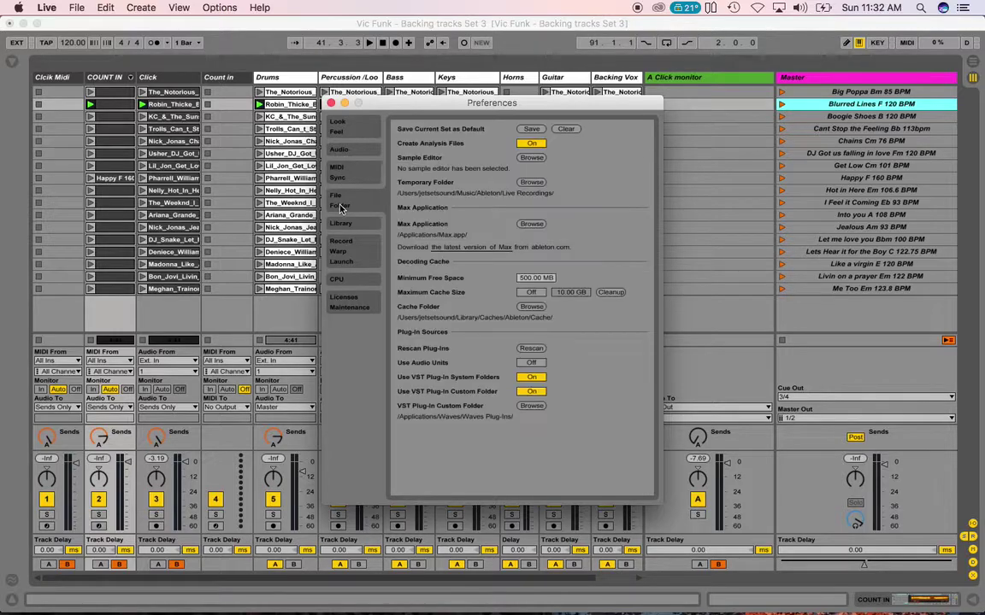
pyautogui.click(341, 153)
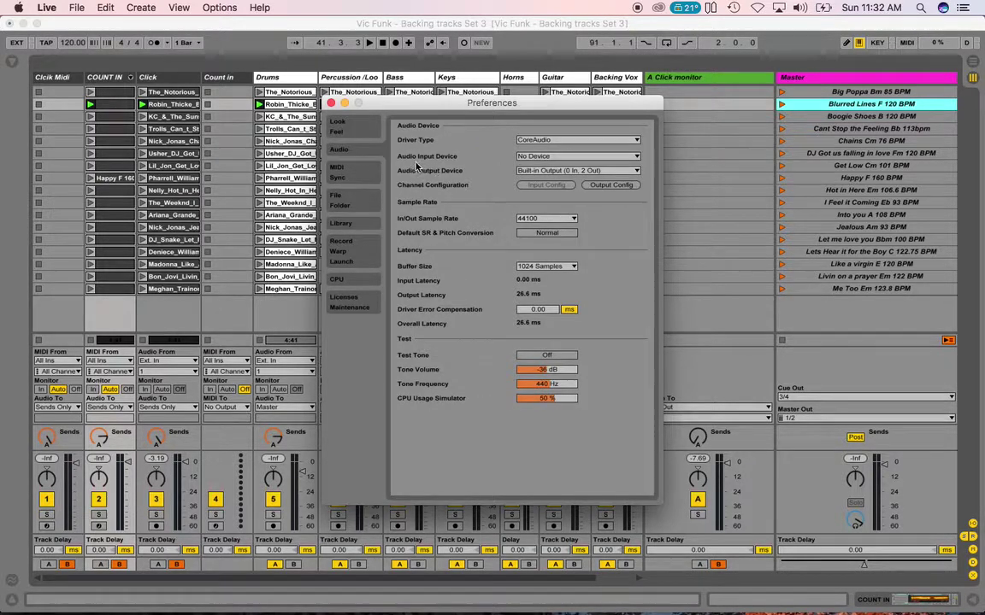
# Set the audio input device to Built-in Input (2 In, 0 Out) and the output device to Built-in Output (0 In, 2 Out)
pyautogui.click(542, 157)
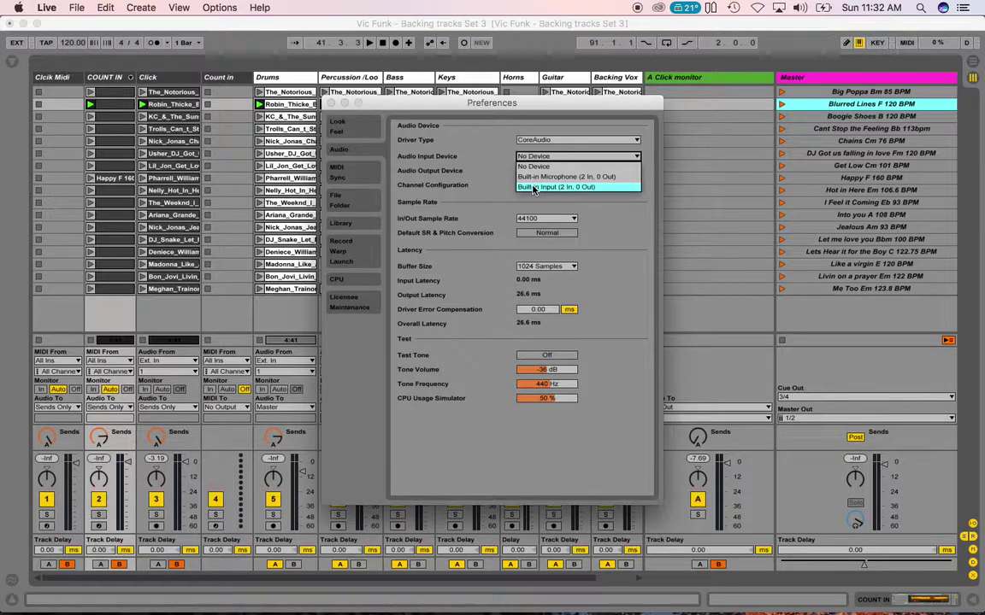
pyautogui.click(534, 187)
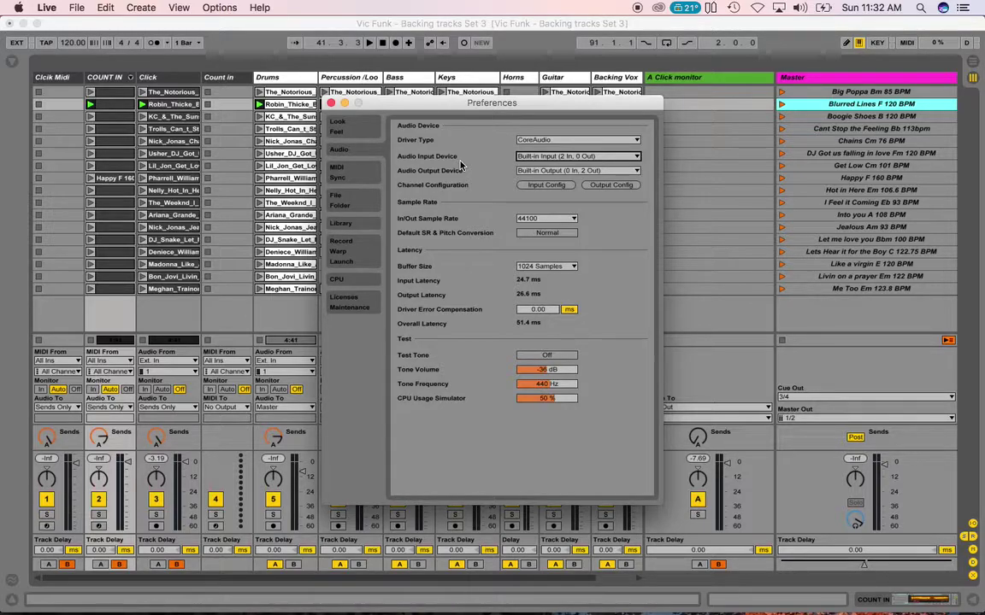
pyautogui.click(523, 171)
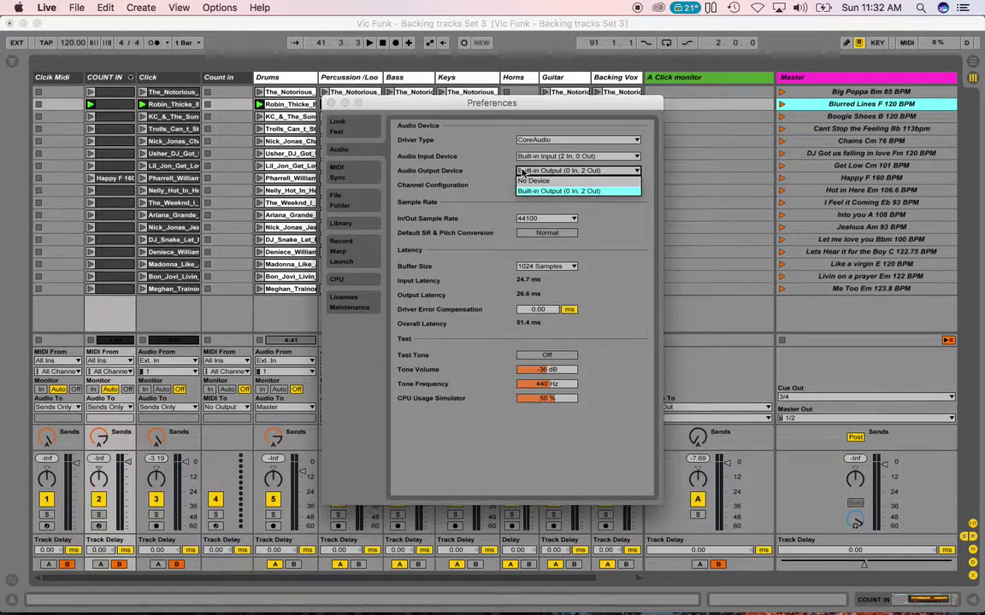
pyautogui.click(523, 191)
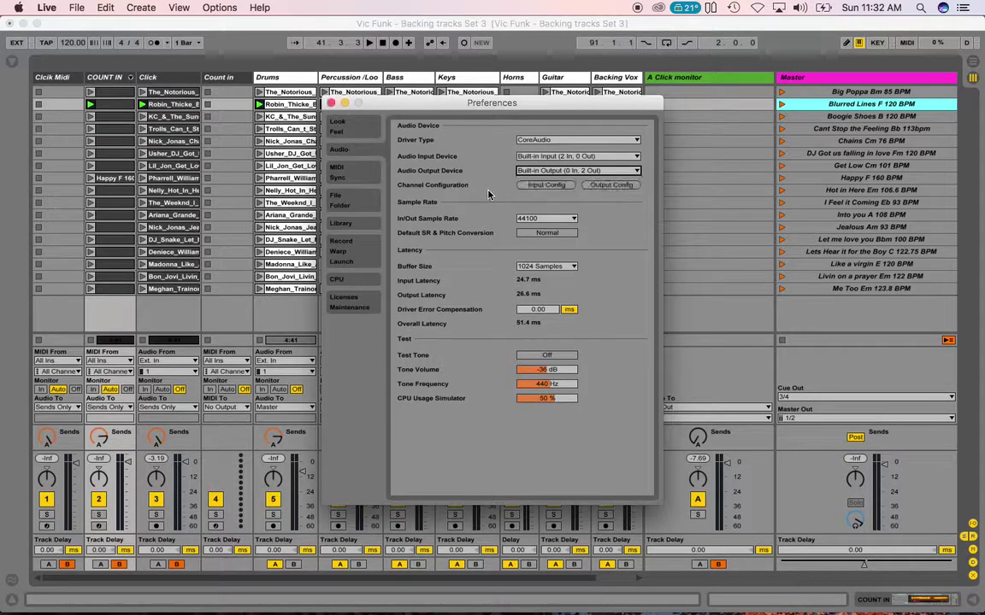
# Toggle the 1 (mono) & 2 (mono) outputs off and on again in the output configuration, accept it and close the preferences
pyautogui.click(603, 186)
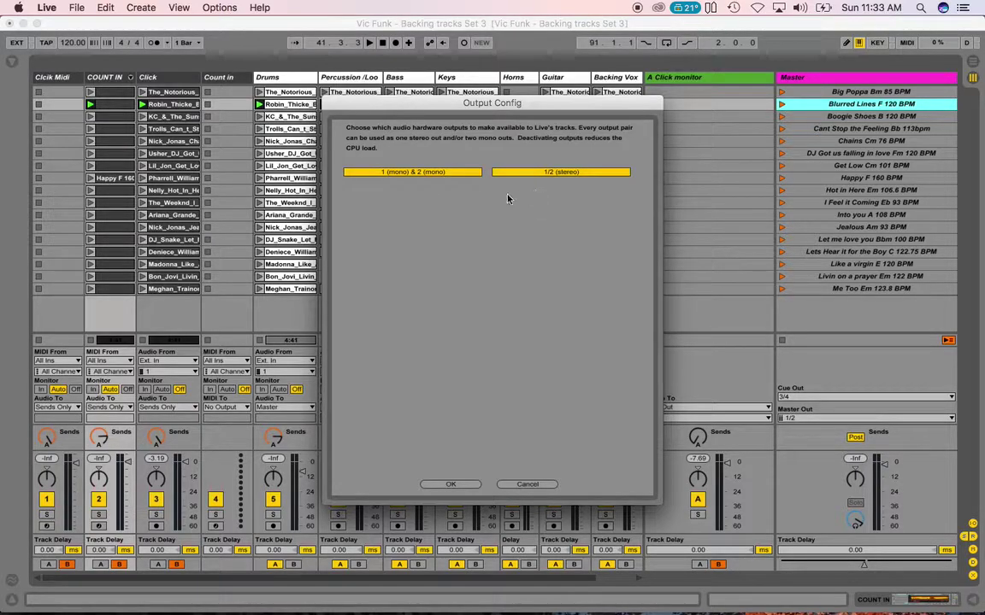
pyautogui.click(442, 174)
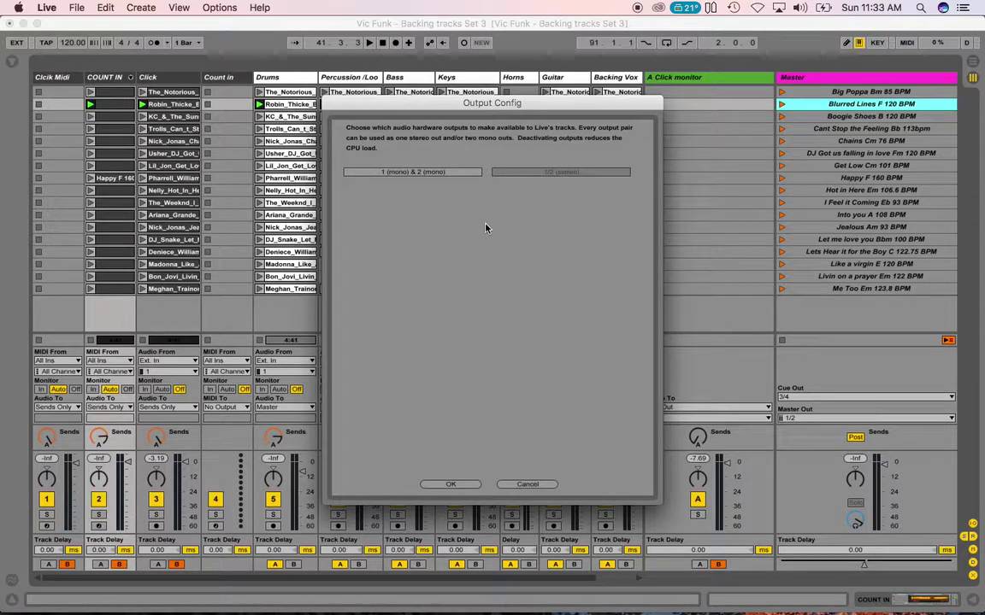
pyautogui.click(428, 175)
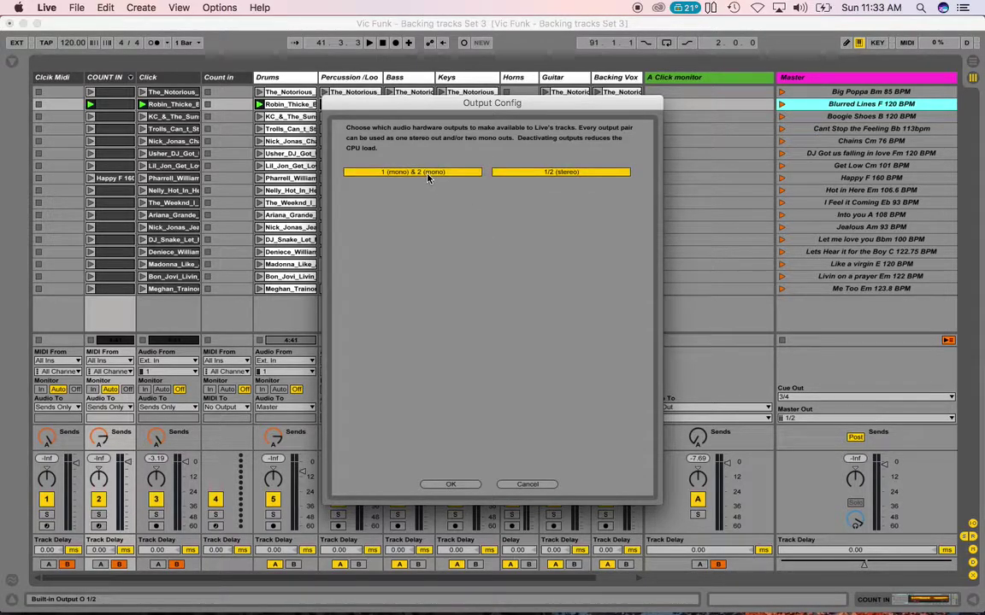
pyautogui.click(451, 485)
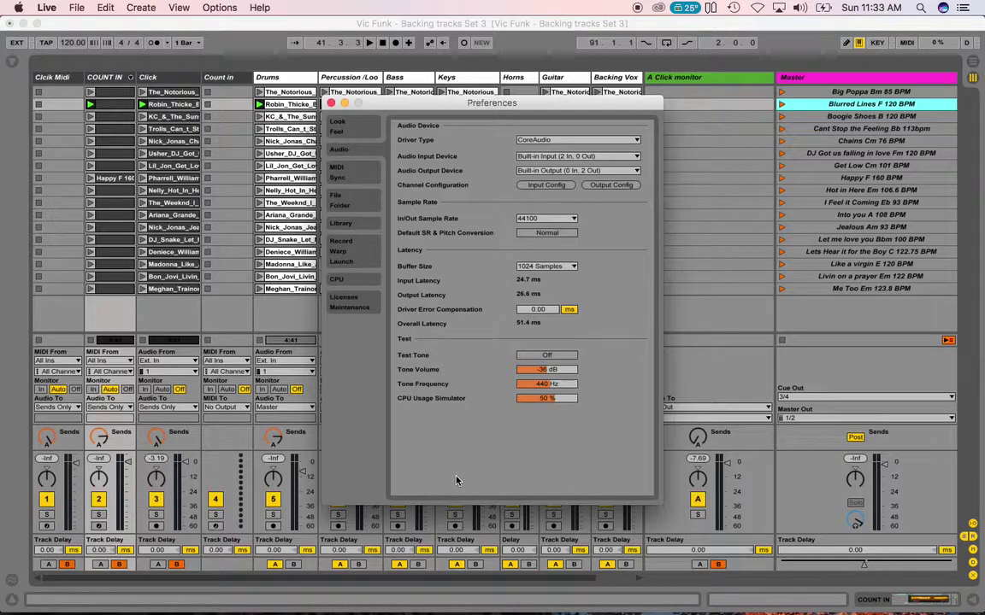
pyautogui.click(331, 104)
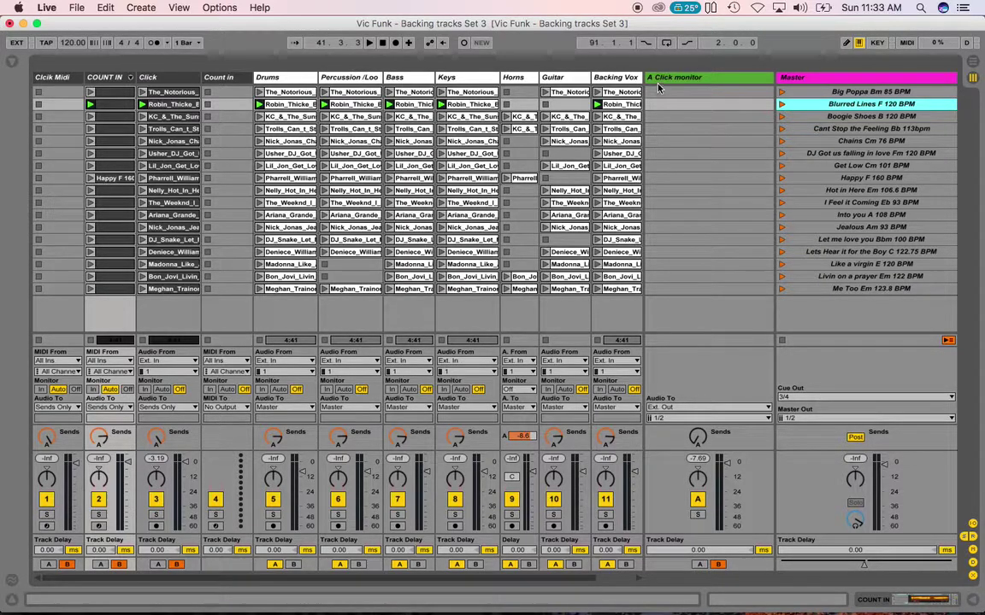
# View the available output channels of the A Click monitor return track and select that track
pyautogui.click(670, 418)
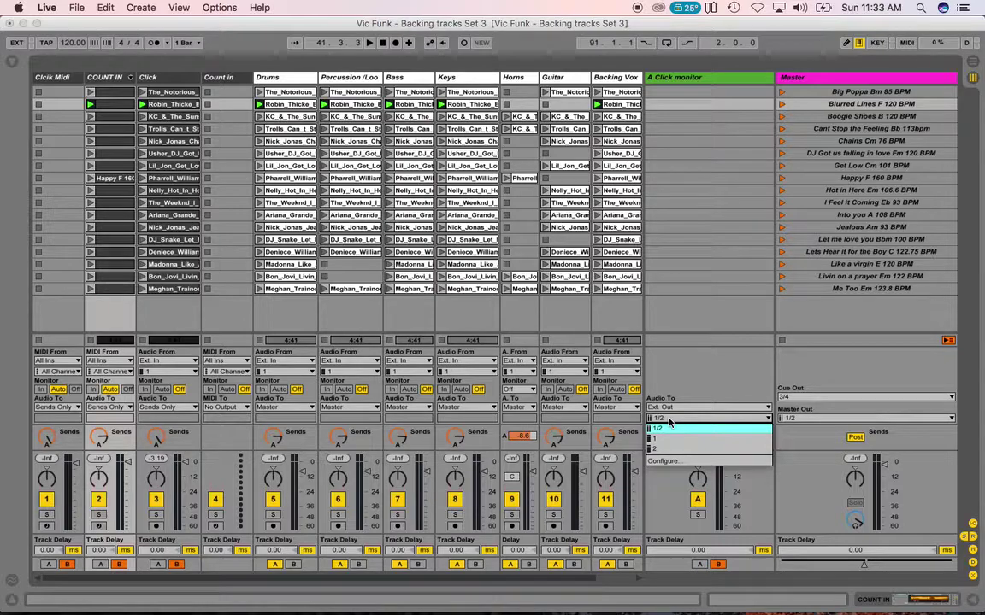
pyautogui.click(672, 399)
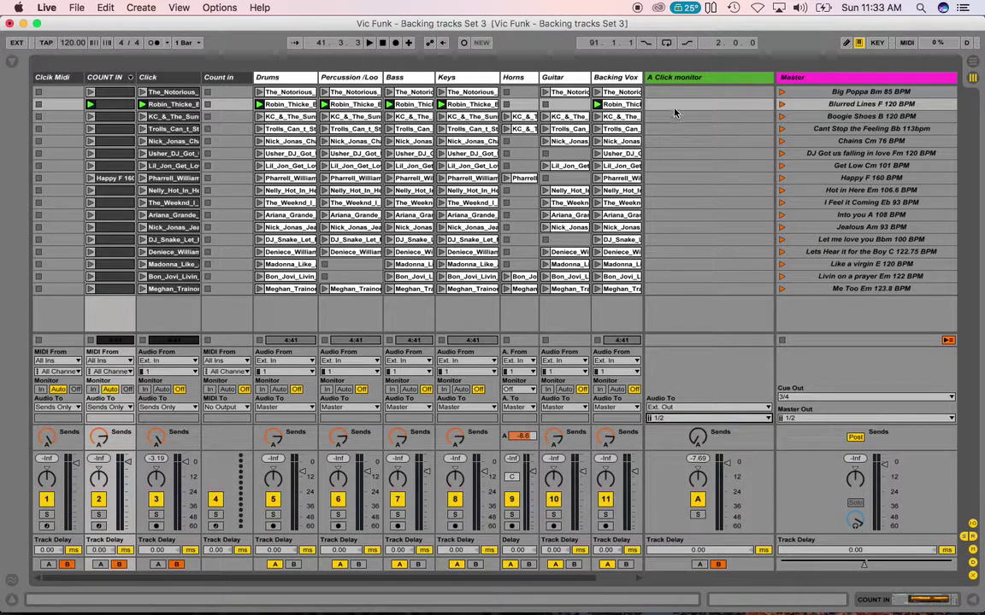
pyautogui.click(675, 80)
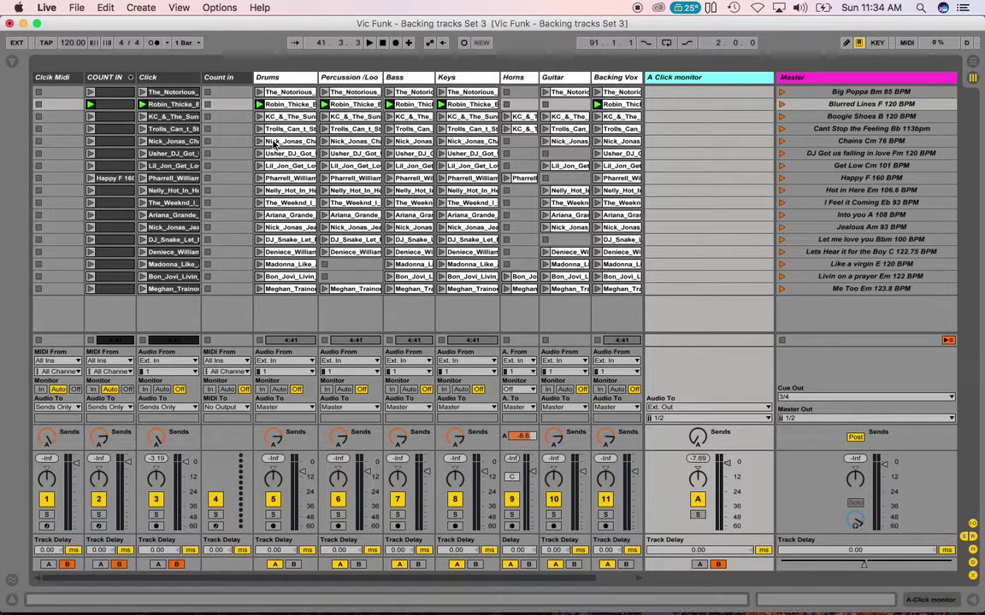
# Deactivate the Drums track and adjust its send level to the A Click monitor return
pyautogui.click(277, 78)
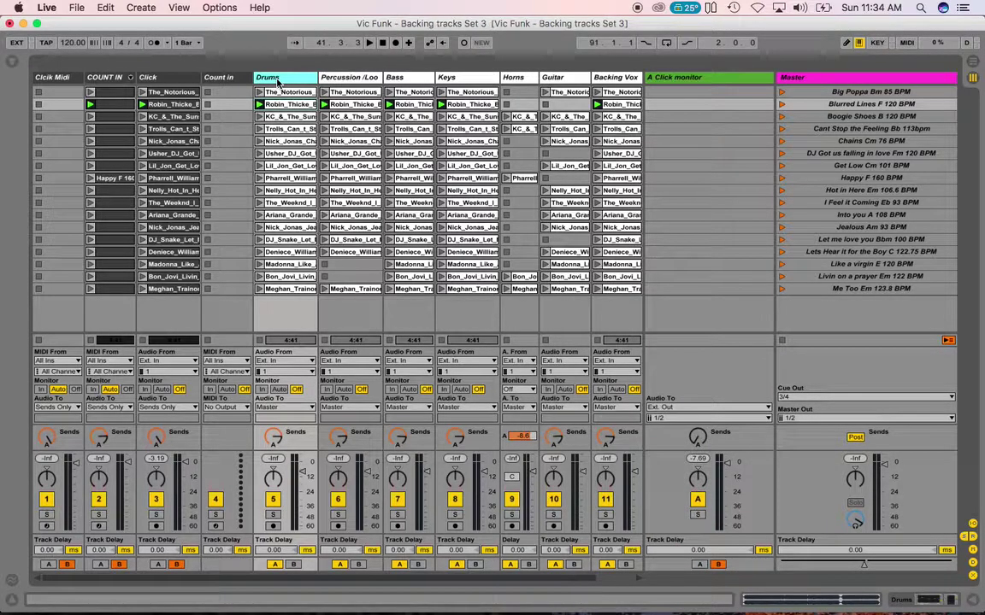
pyautogui.click(274, 500)
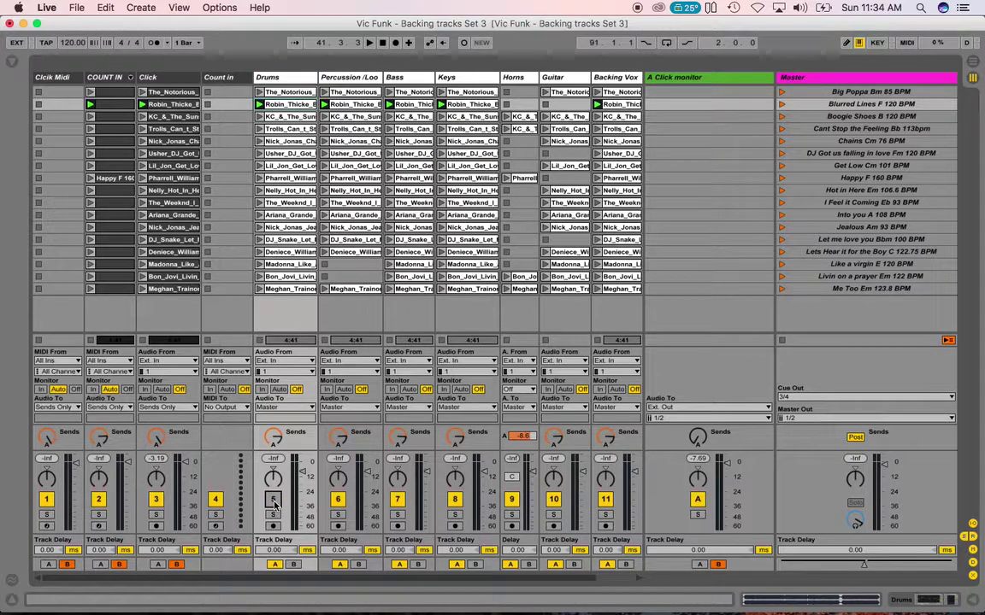
pyautogui.click(274, 440)
pyautogui.moveTo(274, 439); pyautogui.dragTo(274, 451)
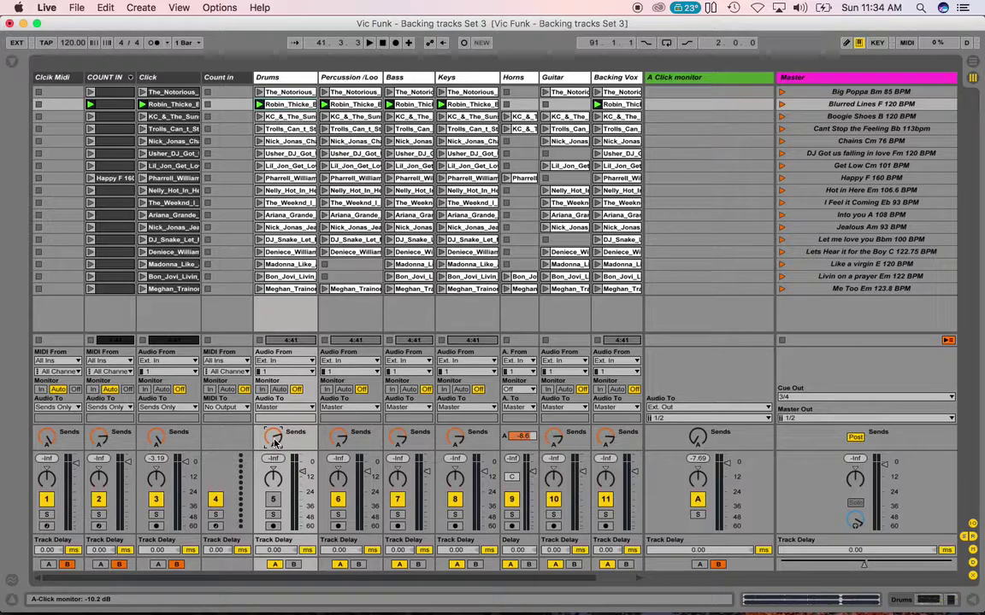
pyautogui.moveTo(273, 441); pyautogui.dragTo(274, 479)
pyautogui.moveTo(272, 437)
pyautogui.mouseDown()
pyautogui.moveTo(273, 423)
pyautogui.moveTo(275, 441)
pyautogui.mouseUp()
# Widen the Horns track and narrow the A Click monitor return track to give the song tracks more room
pyautogui.click(690, 78)
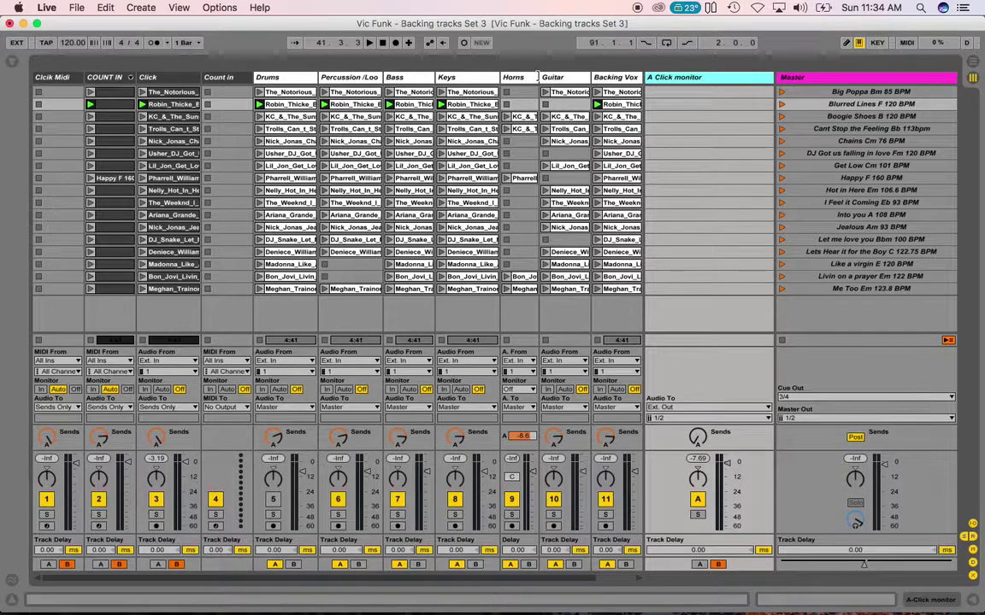
pyautogui.moveTo(537, 77); pyautogui.dragTo(553, 77)
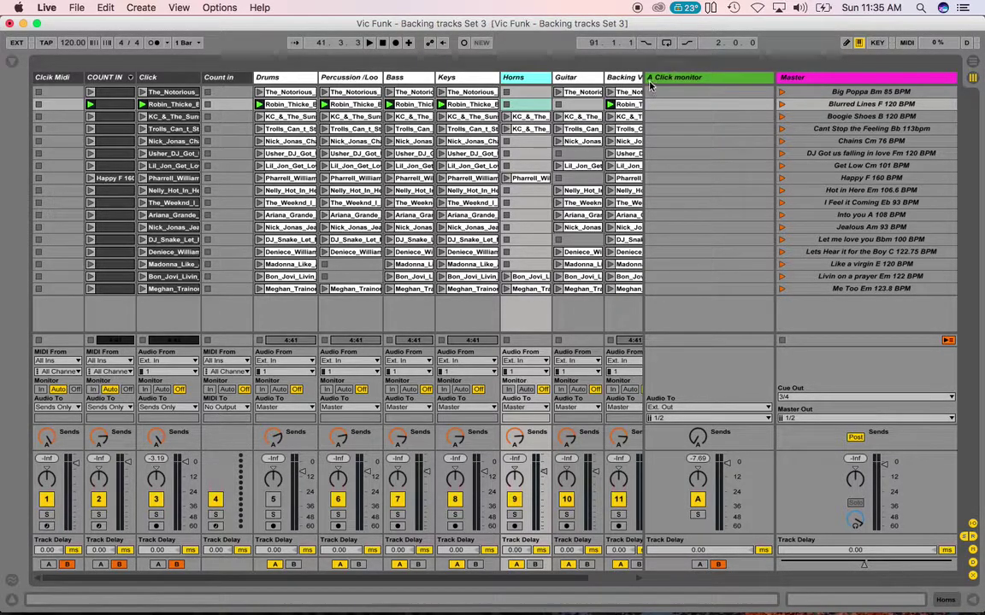
pyautogui.moveTo(647, 78); pyautogui.dragTo(699, 77)
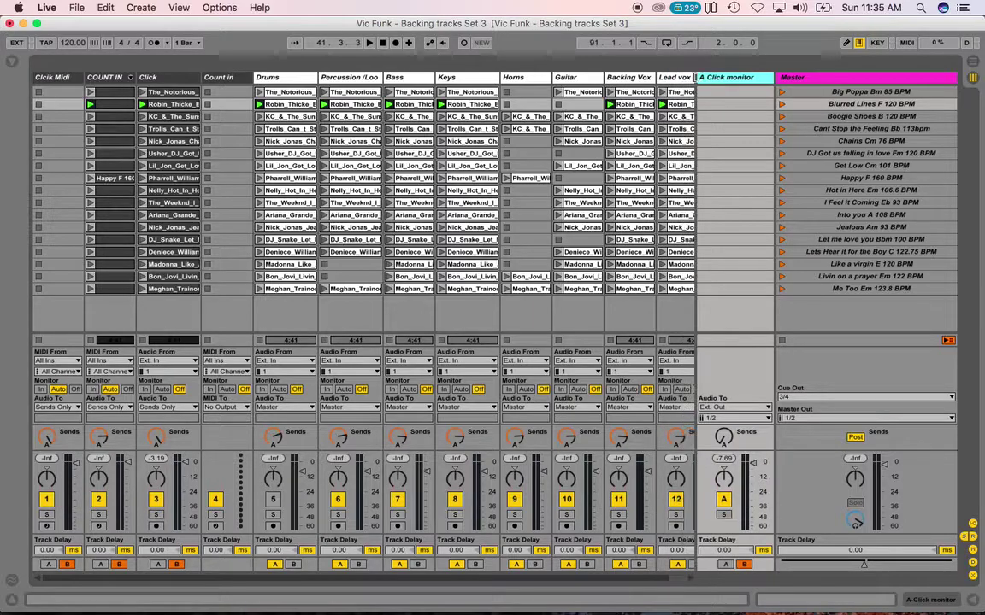
pyautogui.hscroll(-2, 699, 78)
pyautogui.hscroll(2, 694, 77)
pyautogui.moveTo(694, 78)
pyautogui.mouseDown()
pyautogui.moveTo(671, 78)
pyautogui.moveTo(680, 79)
pyautogui.mouseUp()
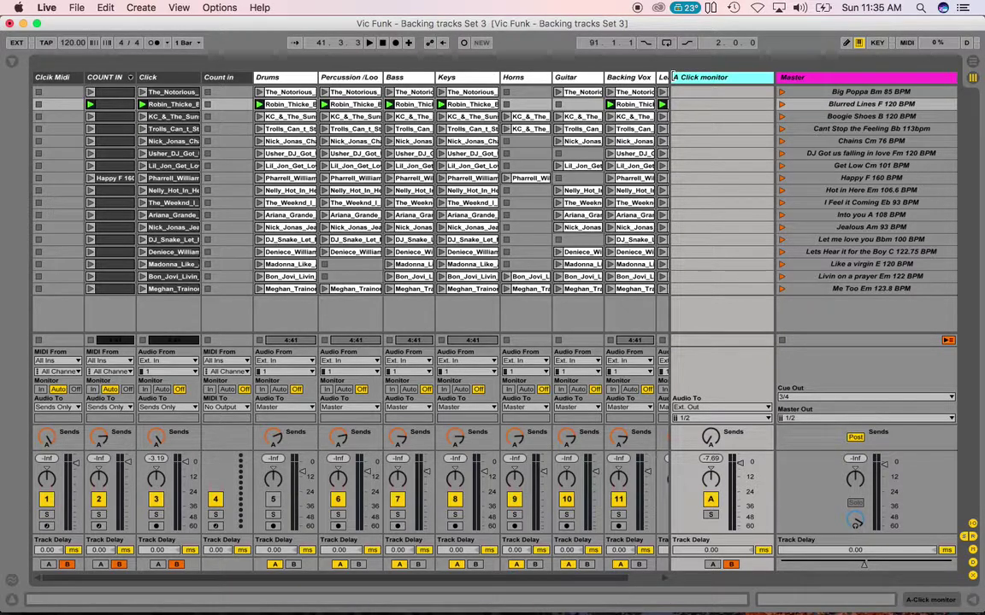
# Narrow the A Click monitor and Master tracks, and shrink the click MIDI and empty Count in tracks to minimum width
pyautogui.moveTo(673, 77)
pyautogui.mouseDown()
pyautogui.moveTo(697, 77)
pyautogui.moveTo(685, 79)
pyautogui.mouseUp()
pyautogui.moveTo(775, 76); pyautogui.dragTo(822, 77)
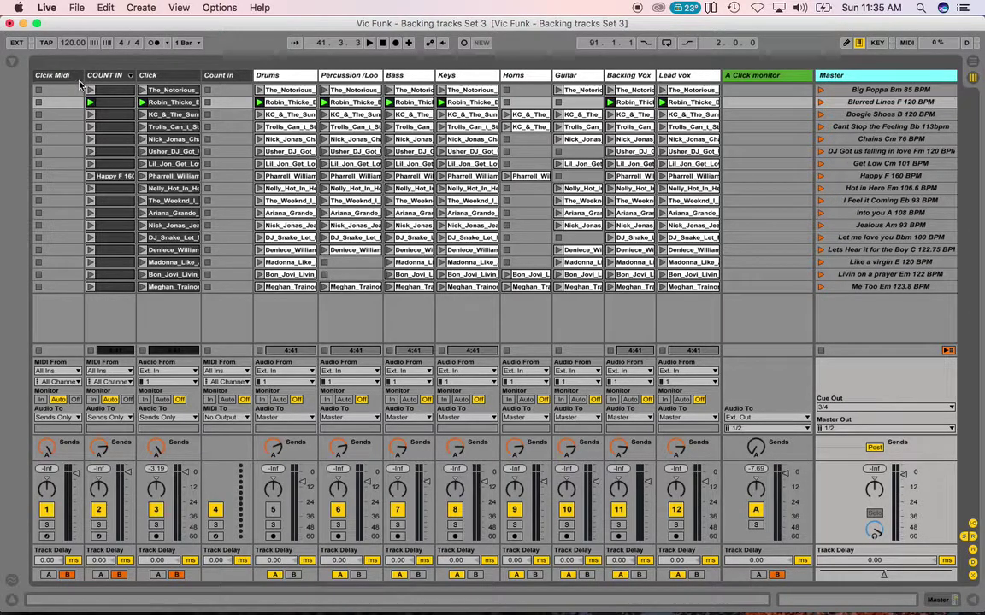
pyautogui.moveTo(81, 75); pyautogui.dragTo(44, 75)
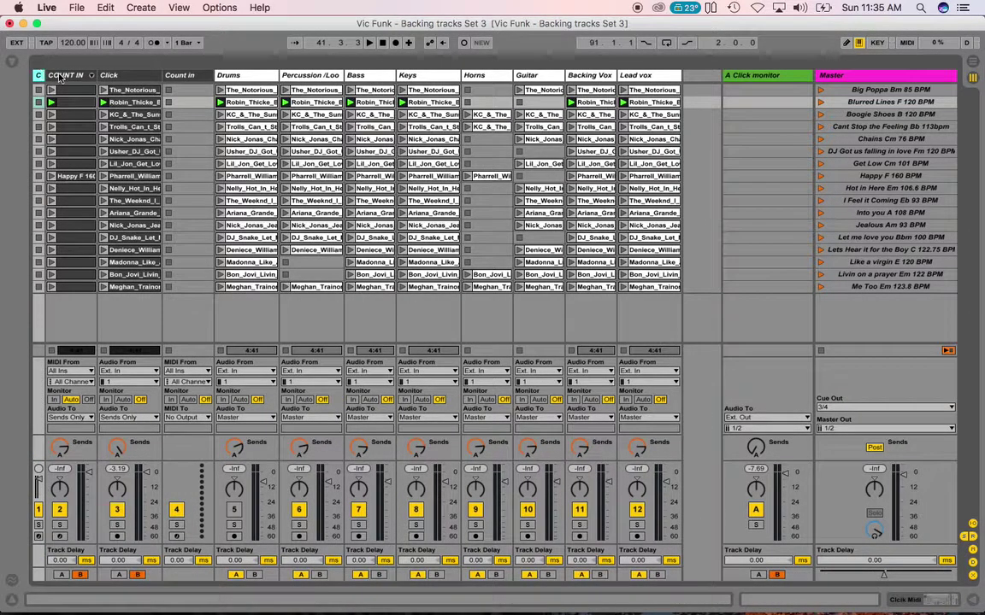
pyautogui.moveTo(210, 75); pyautogui.dragTo(169, 76)
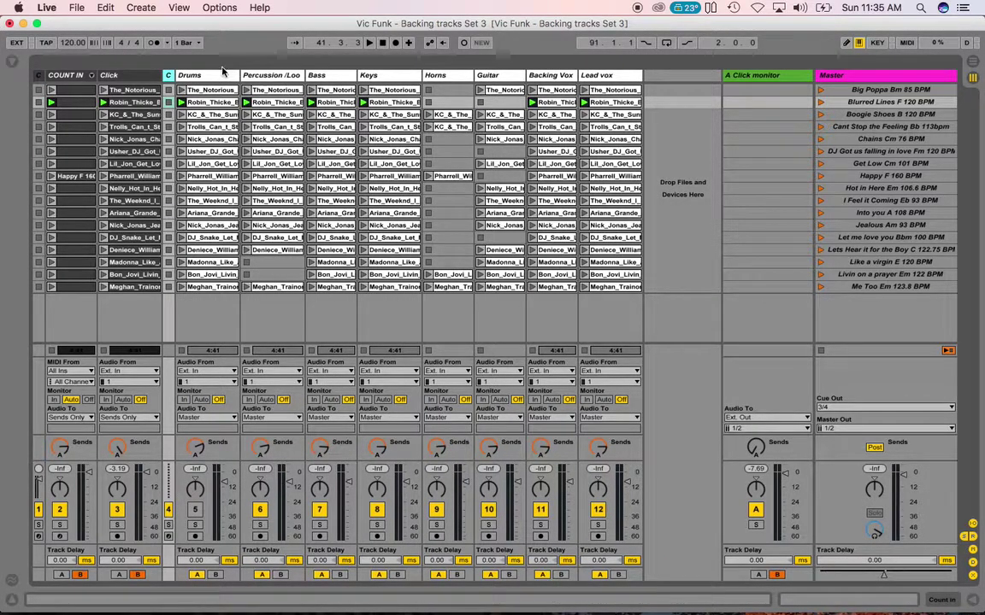
# Audition the Big Poppa, Blurred Lines and Boogie Shoes scenes in turn with their click and count-in, stopping playback between them
pyautogui.click(822, 92)
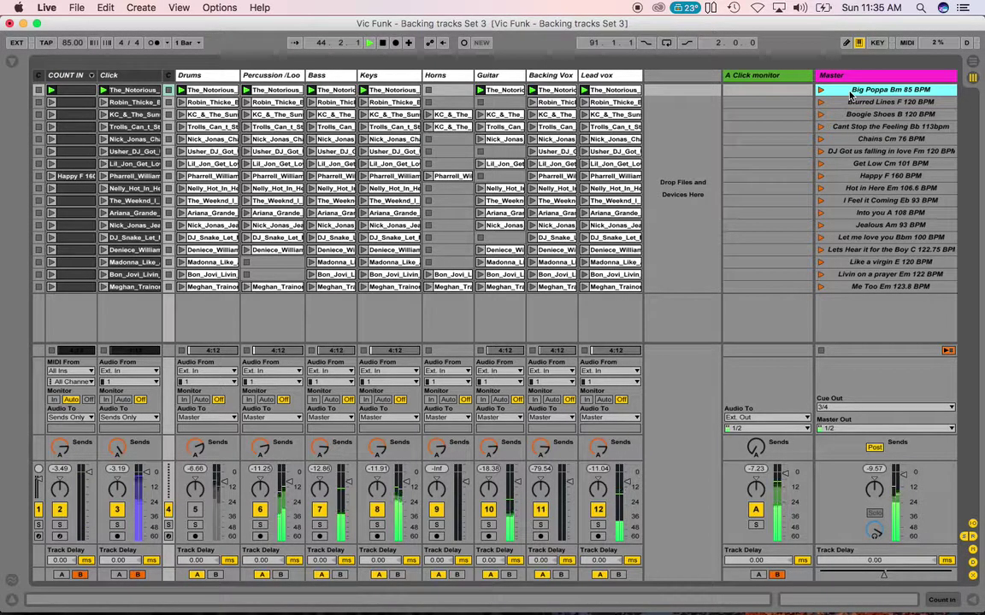
pyautogui.press('space')
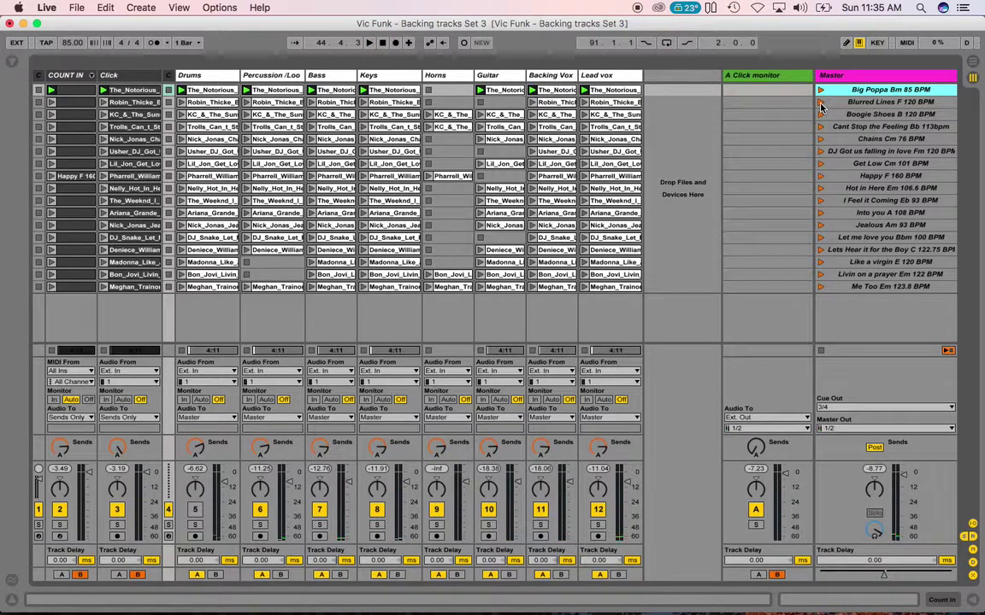
pyautogui.click(820, 103)
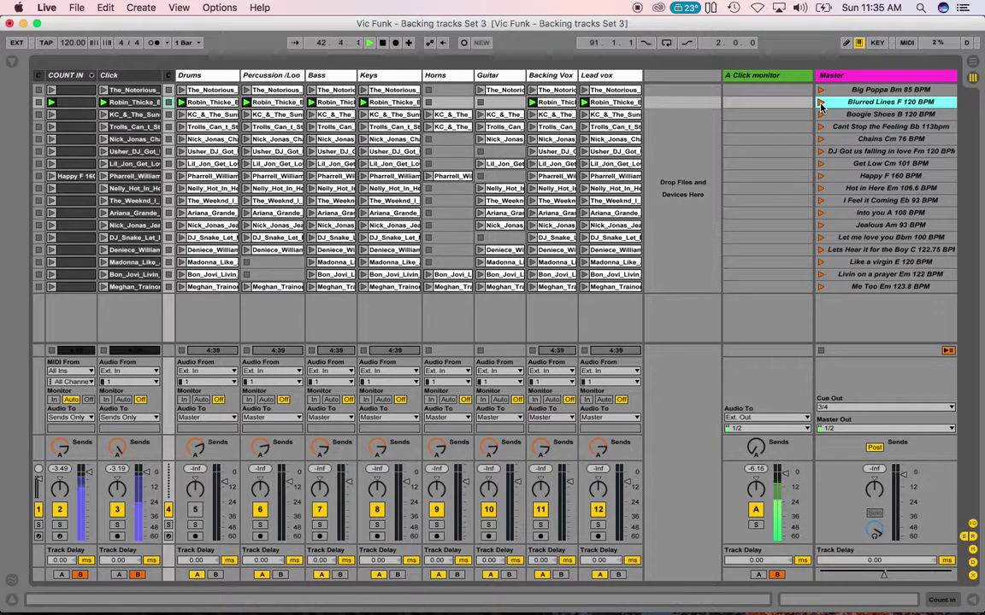
pyautogui.click(821, 103)
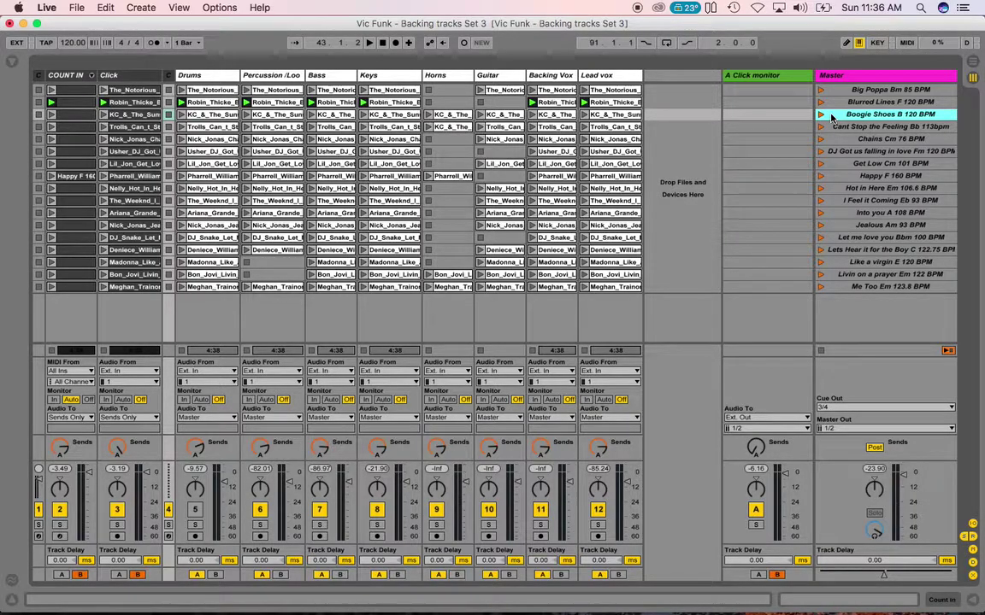
pyautogui.press('Up')
pyautogui.press('Return')
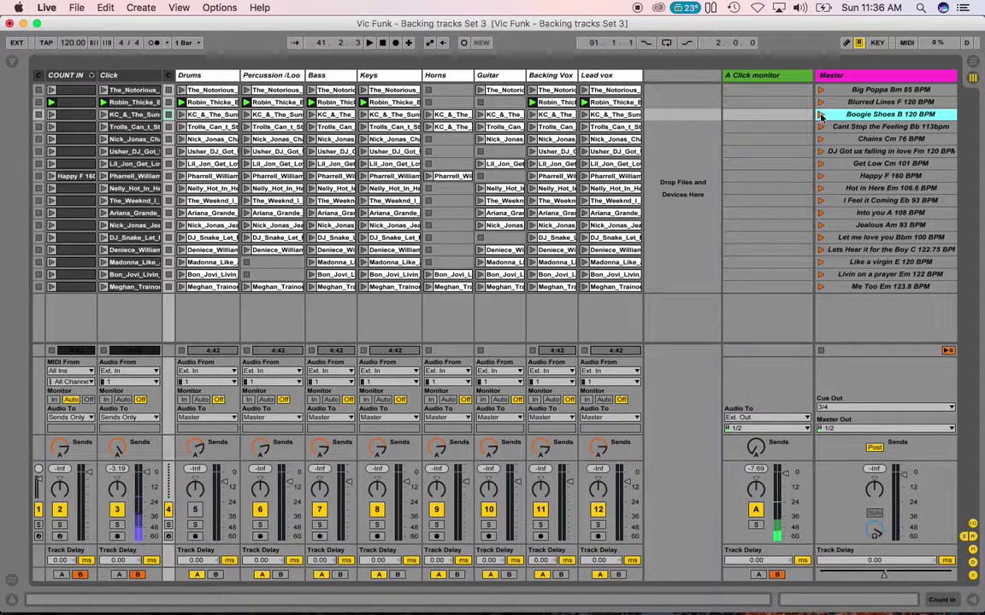
pyautogui.click(820, 114)
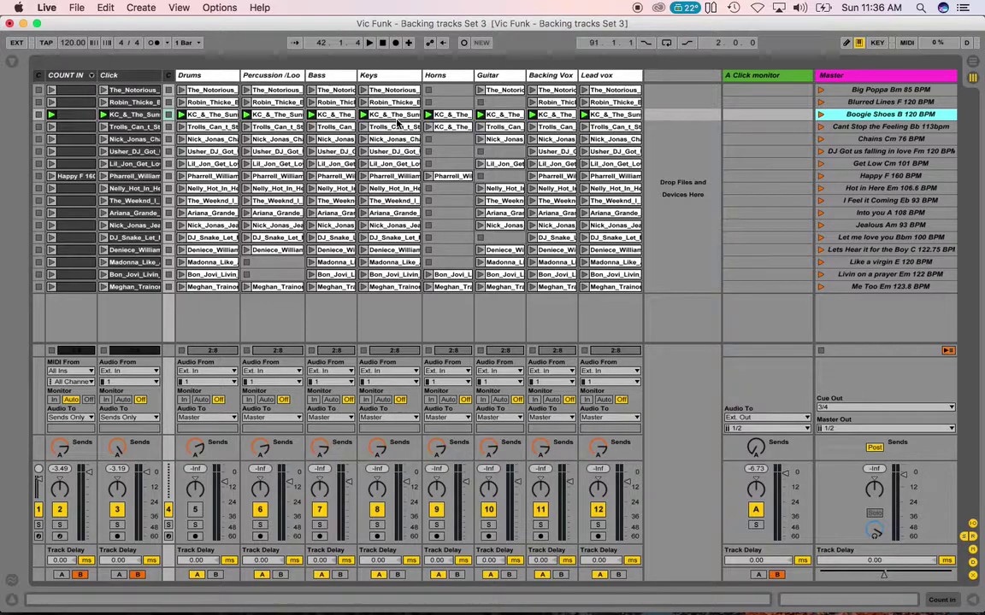
pyautogui.click(819, 120)
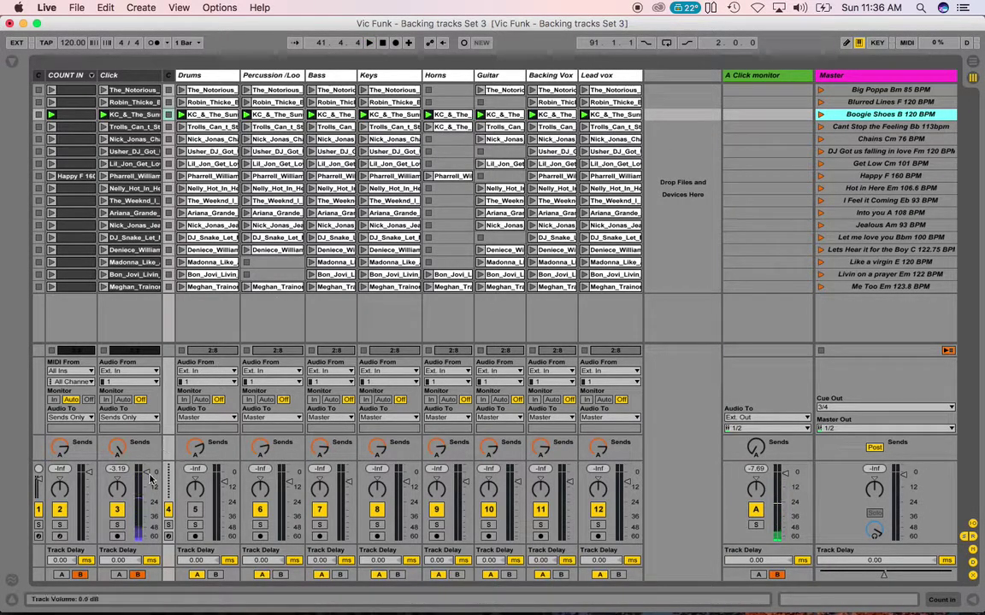
# Deactivate the Click and COUNT IN tracks, play the Boogie Shoes scene and deactivate the Lead vox track
pyautogui.click(118, 510)
pyautogui.click(60, 511)
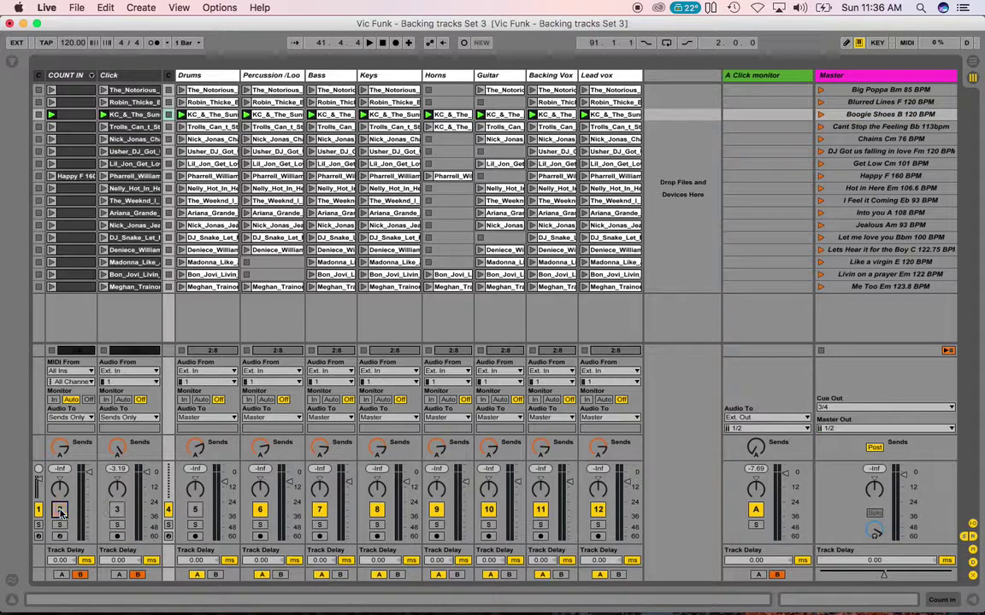
pyautogui.click(820, 115)
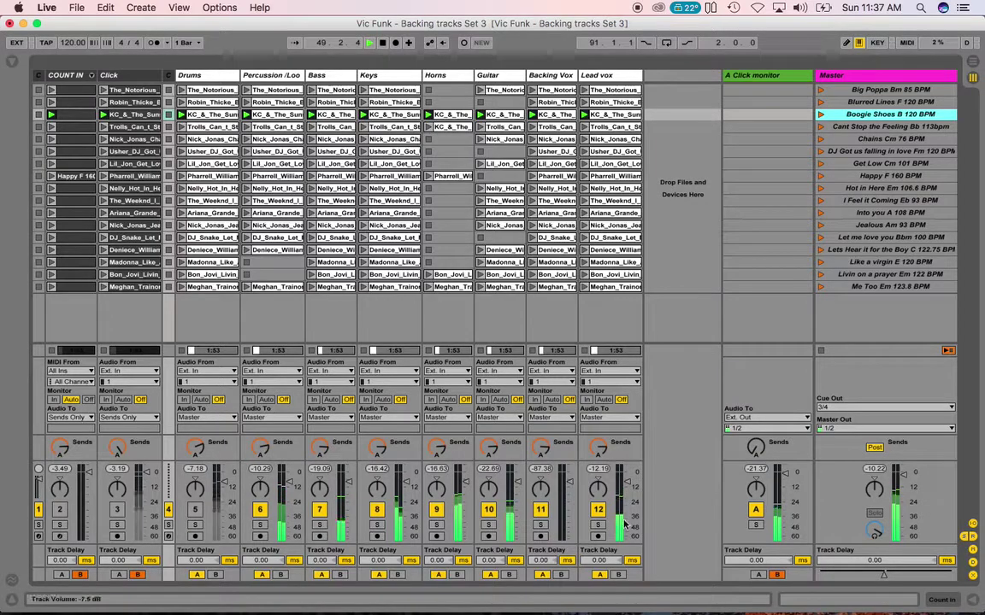
pyautogui.click(598, 512)
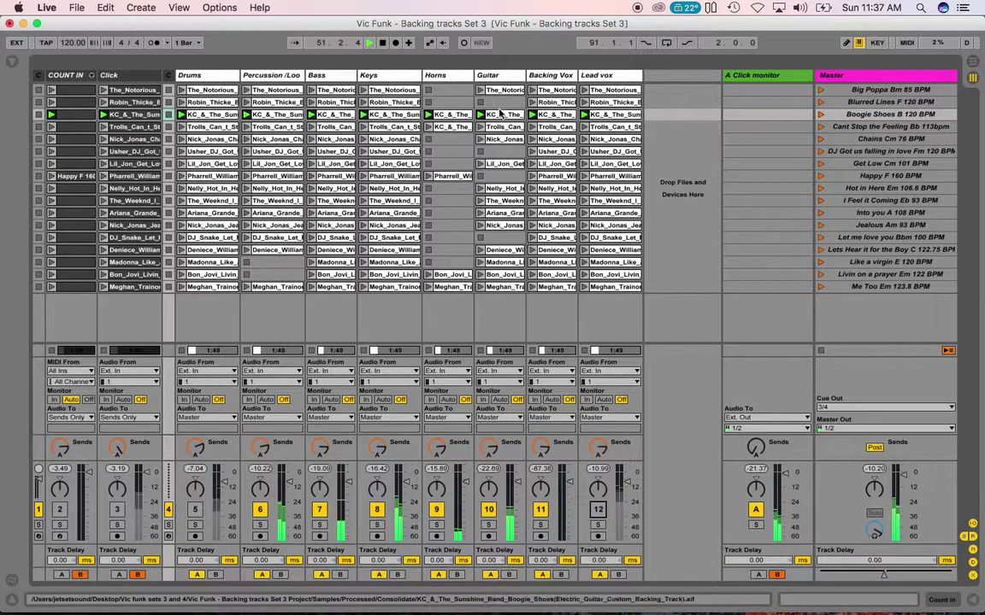
# Open the Boogie Shoes guitar clip and adjust its clip gain during playback, ending at -2.41 dB
pyautogui.click(494, 116)
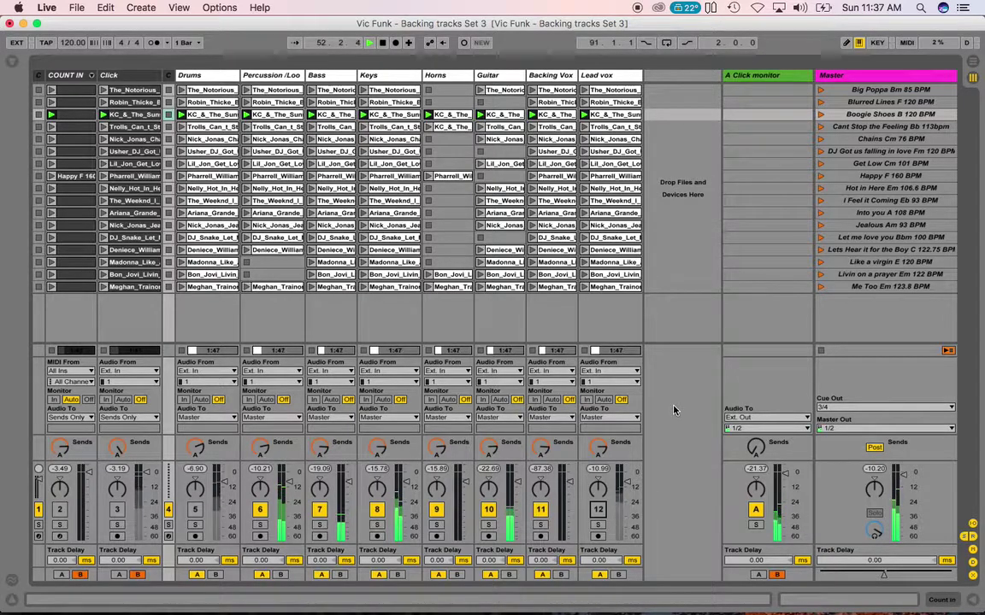
pyautogui.click(500, 118)
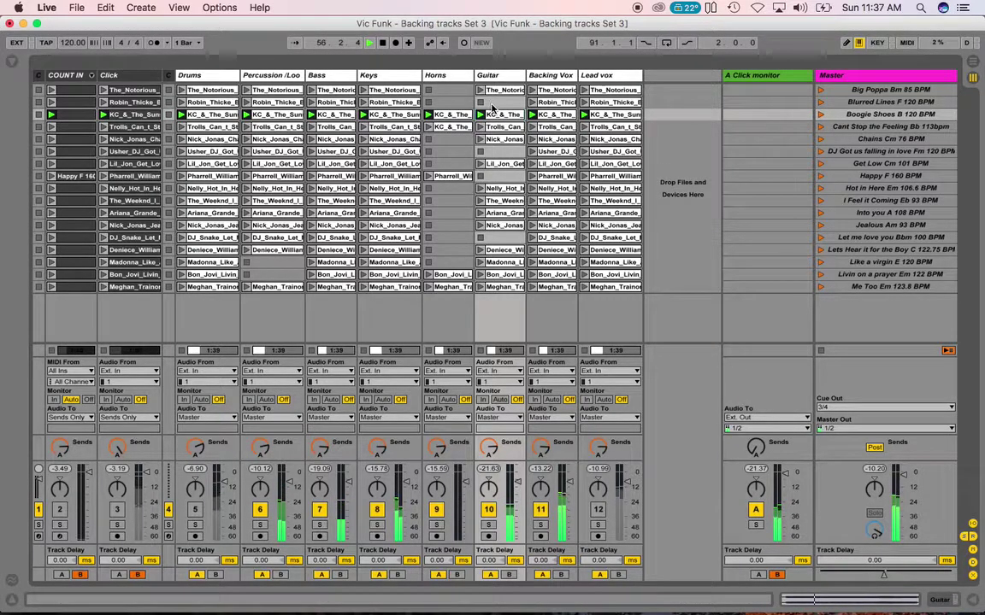
pyautogui.click(490, 94)
pyautogui.click(494, 116)
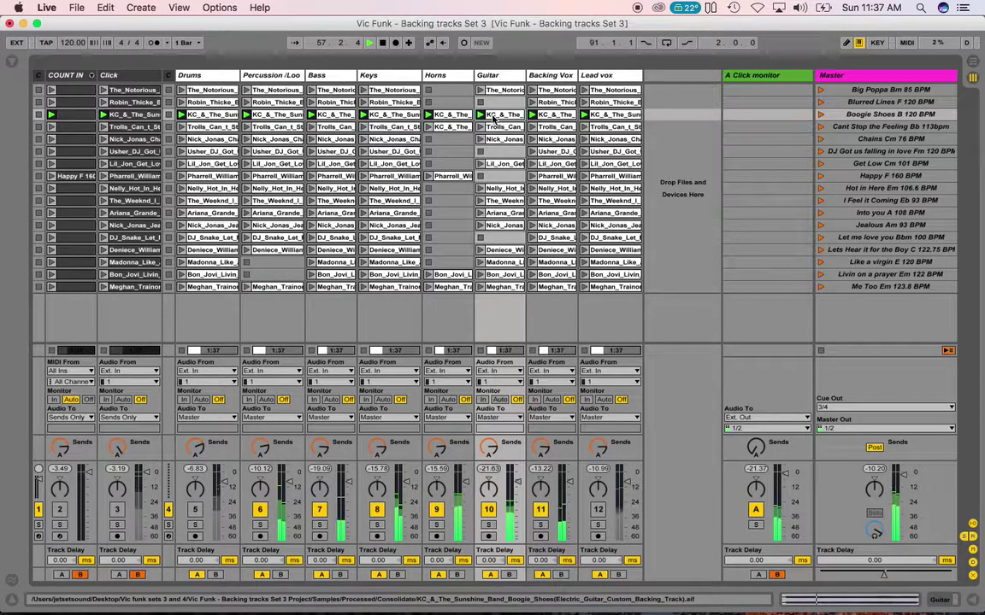
pyautogui.doubleClick(493, 117)
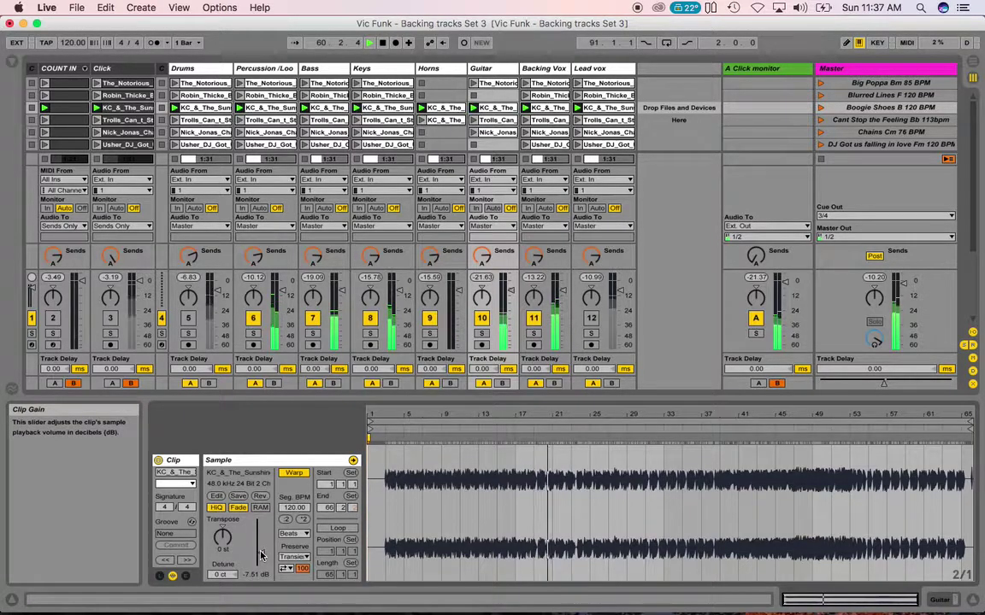
pyautogui.moveTo(260, 551); pyautogui.dragTo(261, 546)
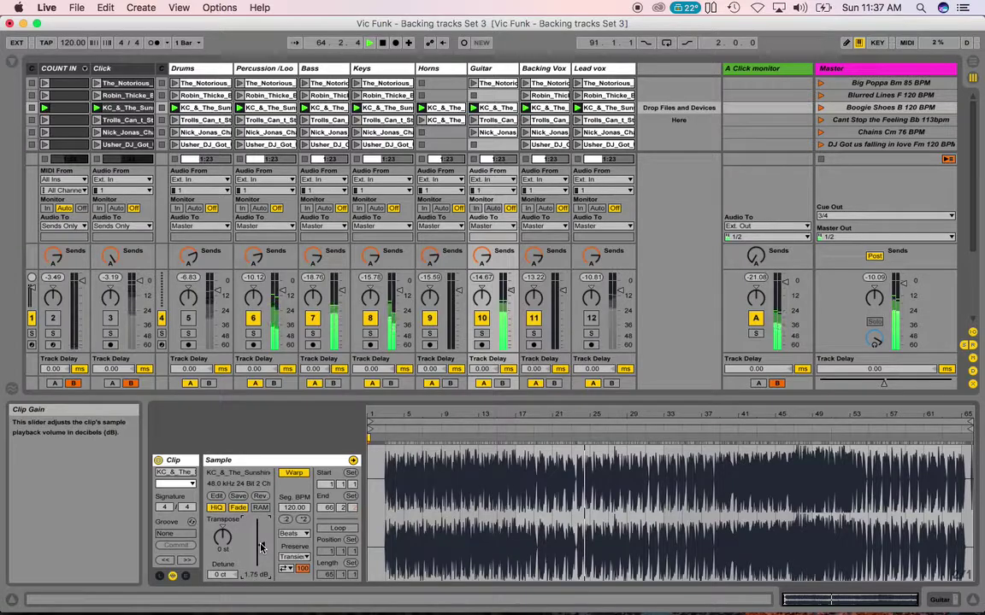
pyautogui.moveTo(260, 546); pyautogui.dragTo(261, 551)
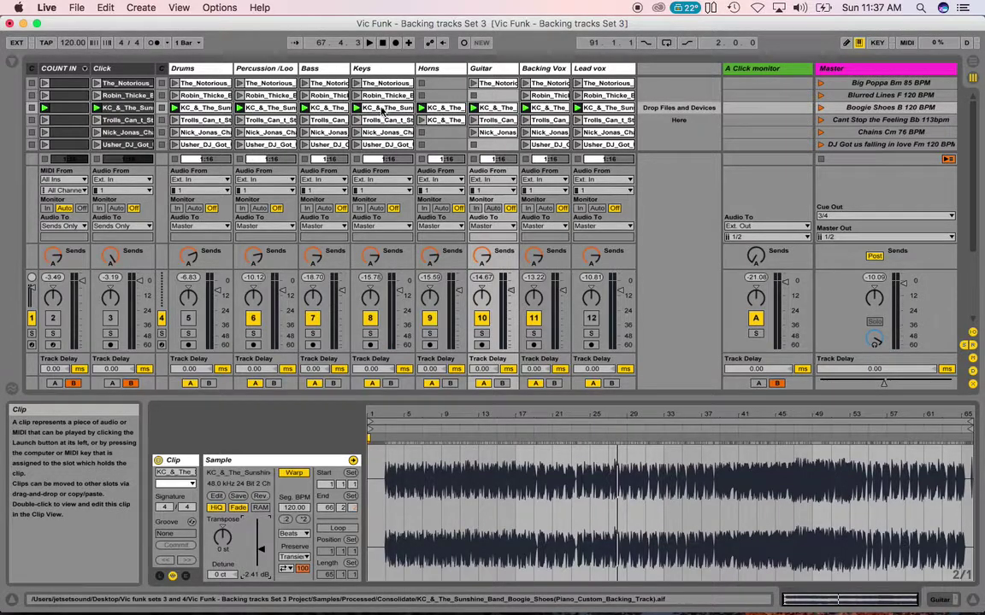
# Set the gain of the Boogie Shoes keys clip to -3.41 dB and hide the clip details
pyautogui.click(382, 111)
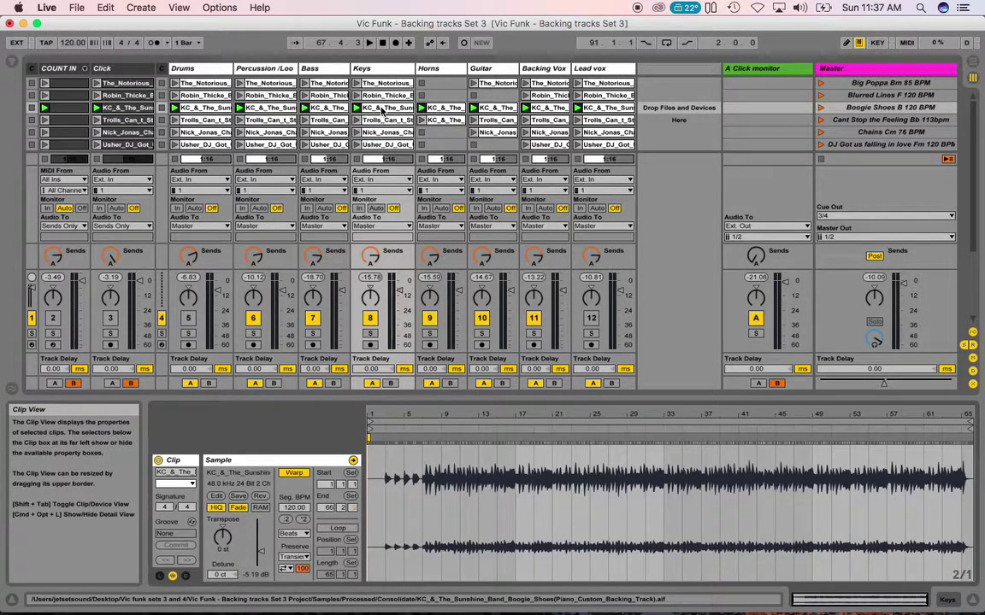
pyautogui.moveTo(260, 552); pyautogui.dragTo(260, 548)
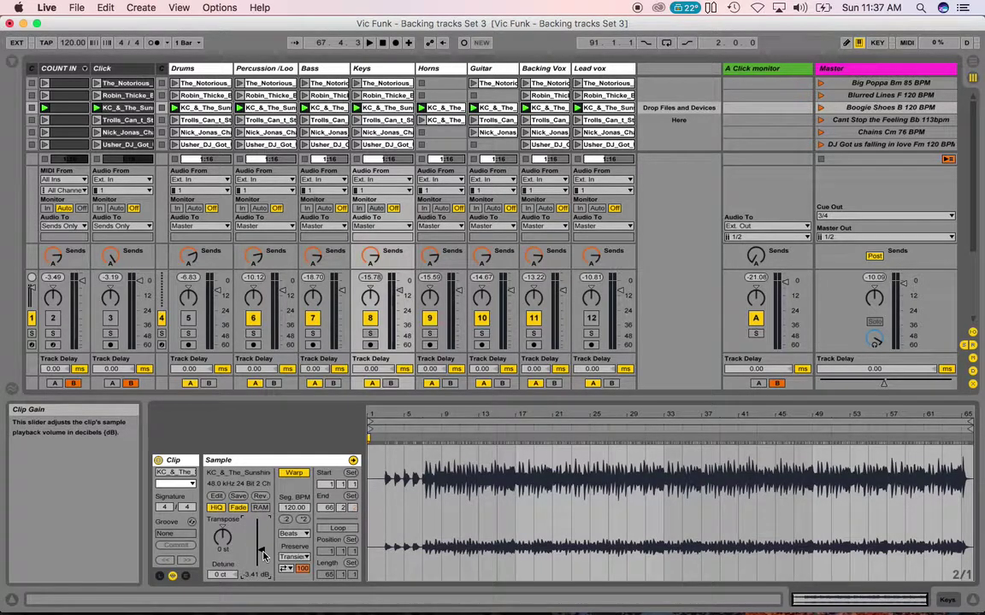
pyautogui.click(972, 599)
# Try lowering the whole Bass track's volume to -38 dB and go through the song clips it affects
pyautogui.moveTo(342, 487)
pyautogui.mouseDown()
pyautogui.moveTo(342, 506)
pyautogui.moveTo(342, 487)
pyautogui.mouseUp()
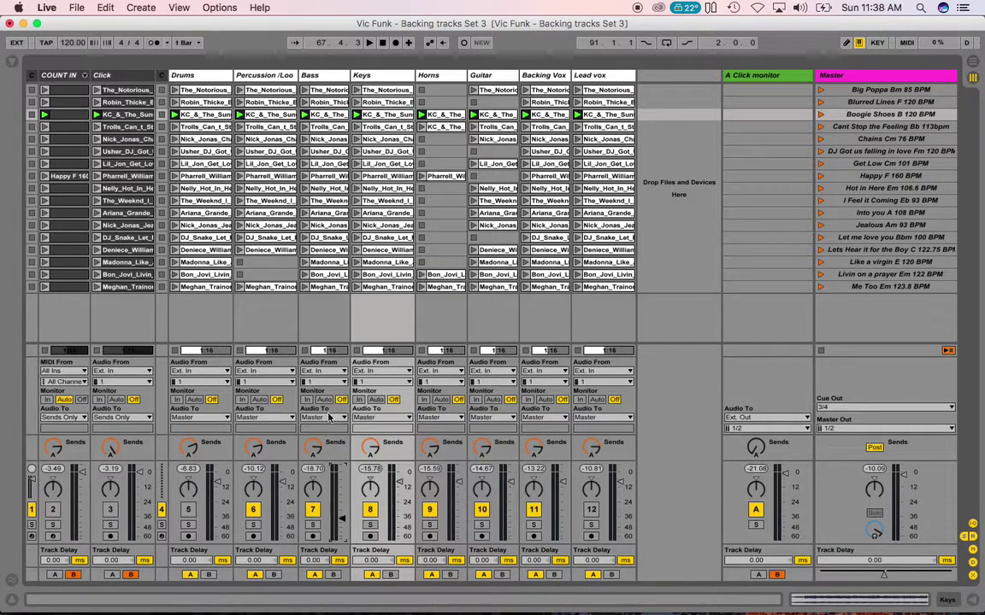
pyautogui.click(304, 126)
pyautogui.press('Down')
pyautogui.press('Down')
pyautogui.press('Down')
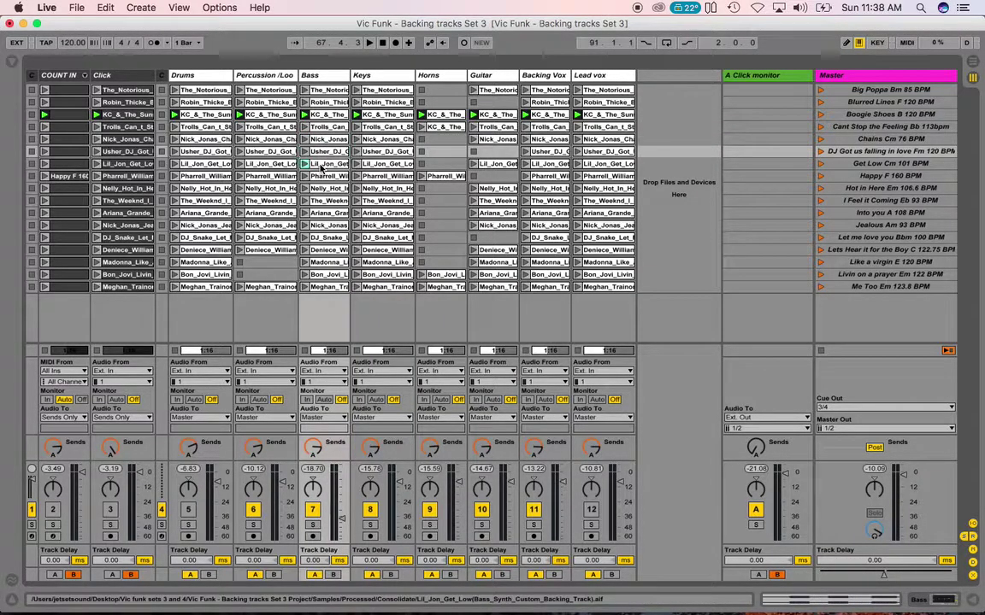
pyautogui.click(323, 177)
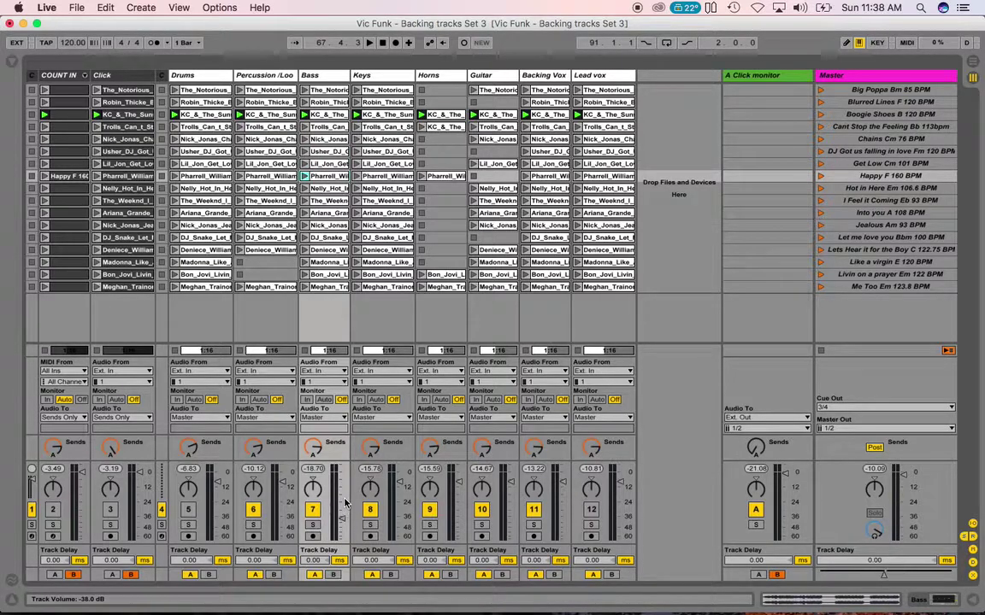
pyautogui.click(309, 76)
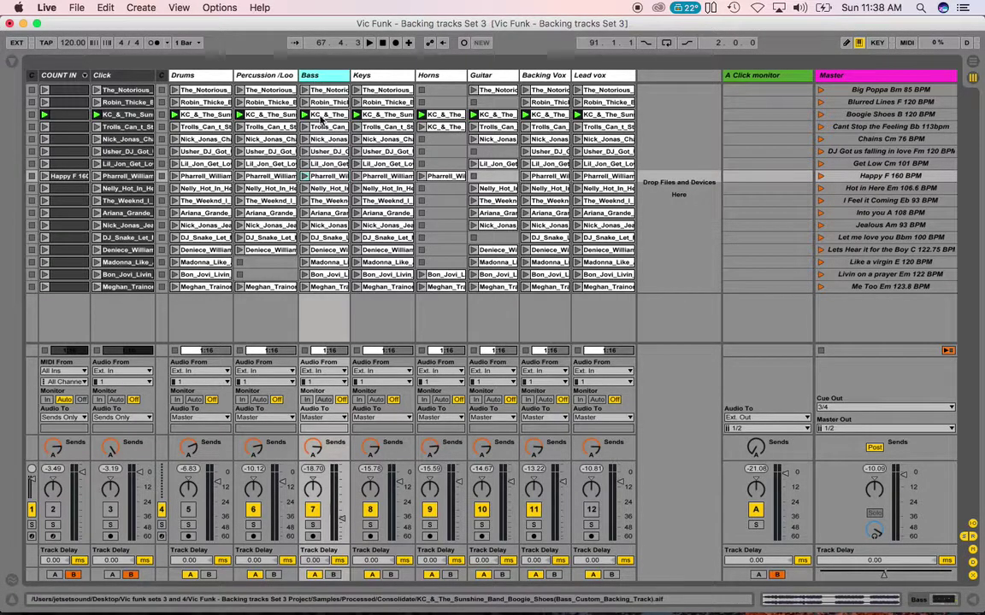
pyautogui.click(322, 120)
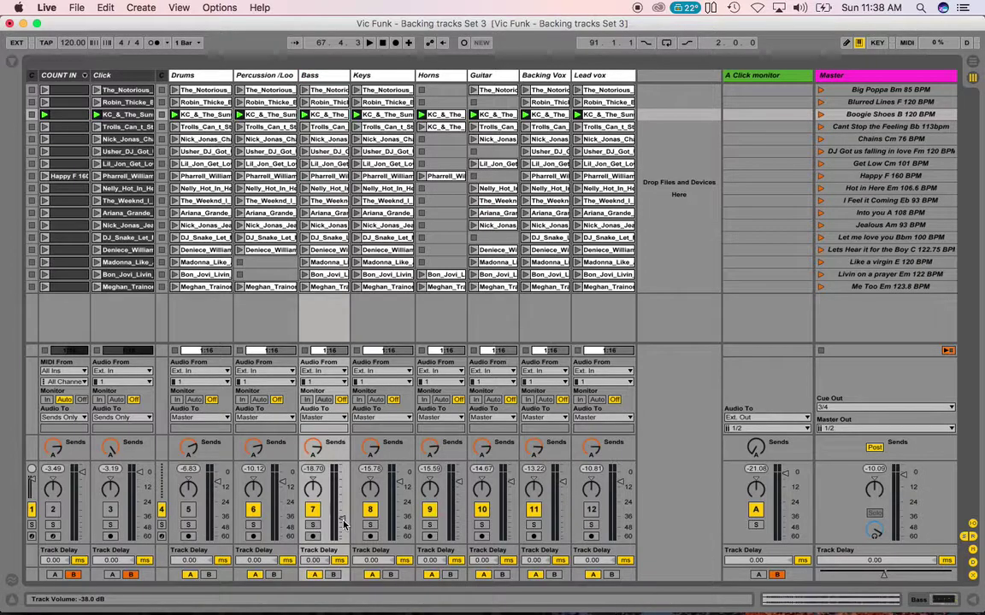
# Set the Boogie Shoes bass clip's gain to -6.20 dB and draw a rising and falling track volume envelope across it
pyautogui.doubleClick(330, 120)
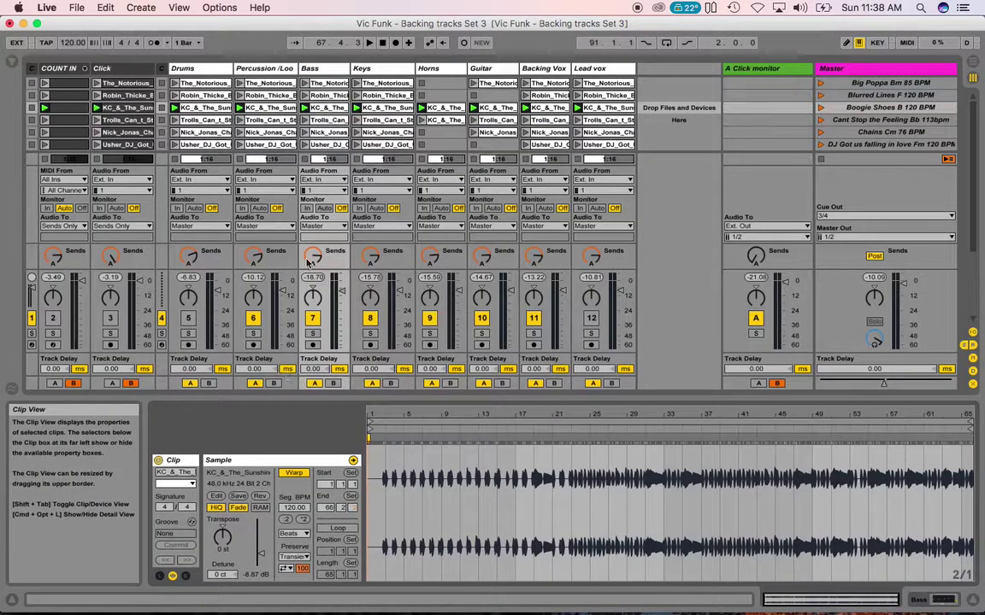
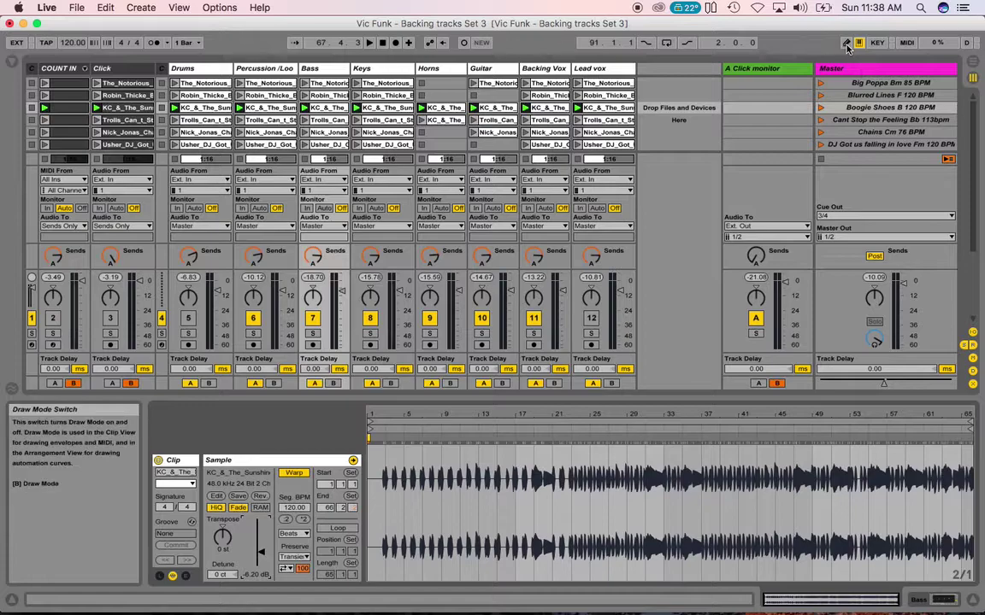
pyautogui.click(845, 42)
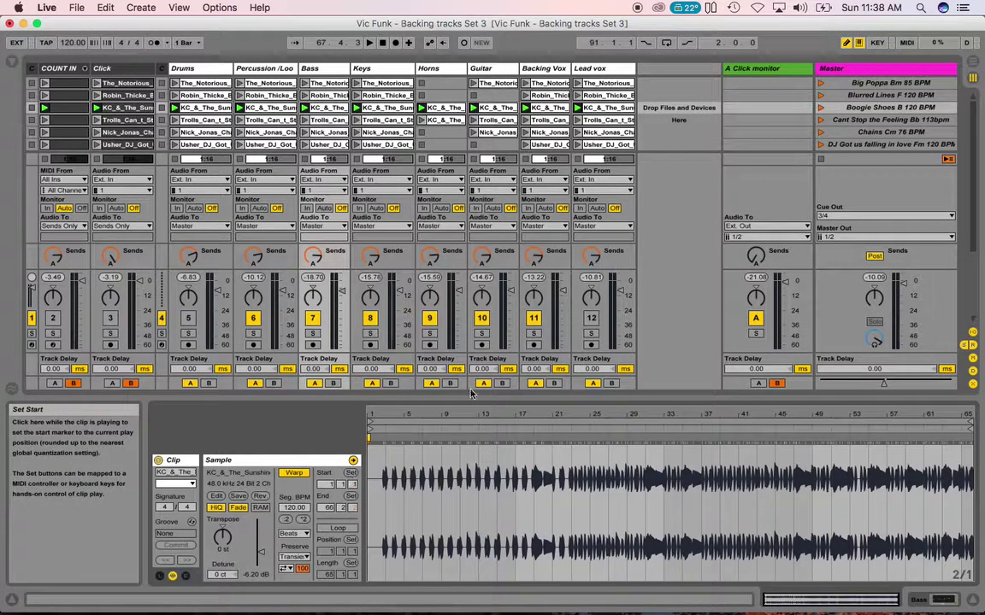
pyautogui.rightClick(343, 294)
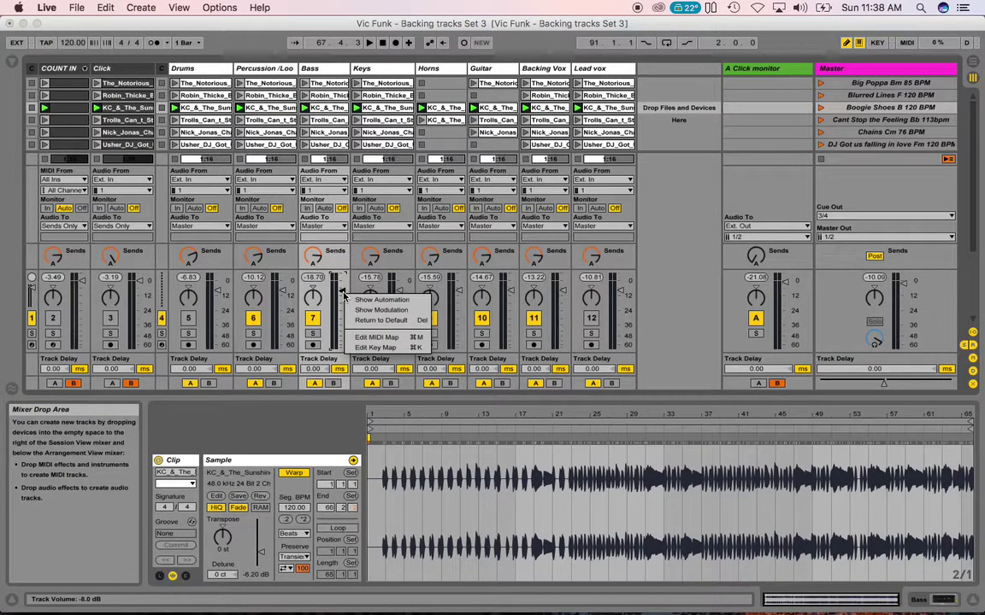
pyautogui.click(353, 300)
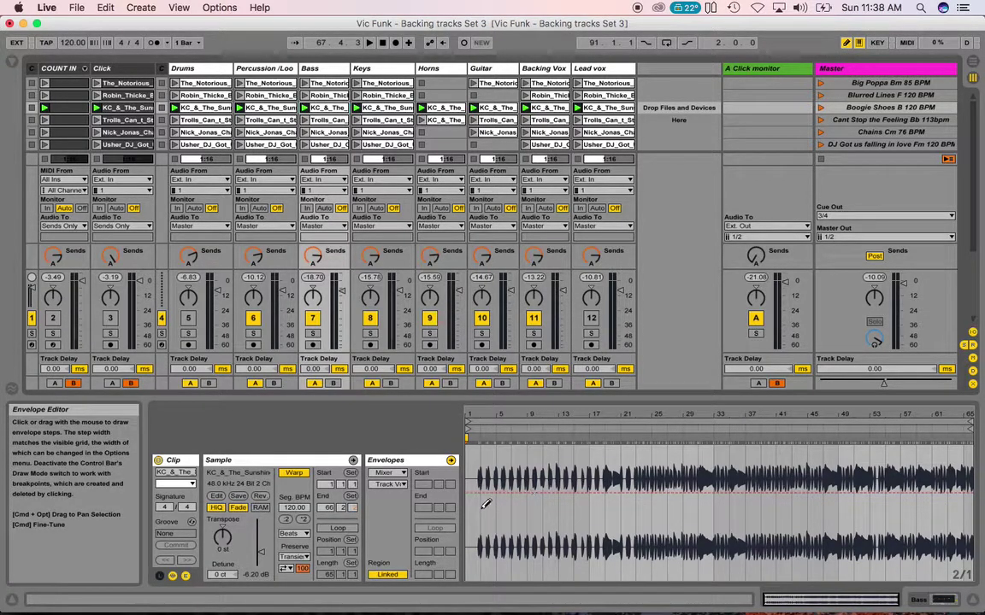
pyautogui.moveTo(479, 510)
pyautogui.mouseDown()
pyautogui.moveTo(549, 514)
pyautogui.moveTo(608, 491)
pyautogui.moveTo(613, 473)
pyautogui.moveTo(655, 471)
pyautogui.moveTo(692, 507)
pyautogui.moveTo(720, 506)
pyautogui.moveTo(728, 477)
pyautogui.moveTo(837, 517)
pyautogui.moveTo(912, 522)
pyautogui.moveTo(963, 548)
pyautogui.mouseUp()
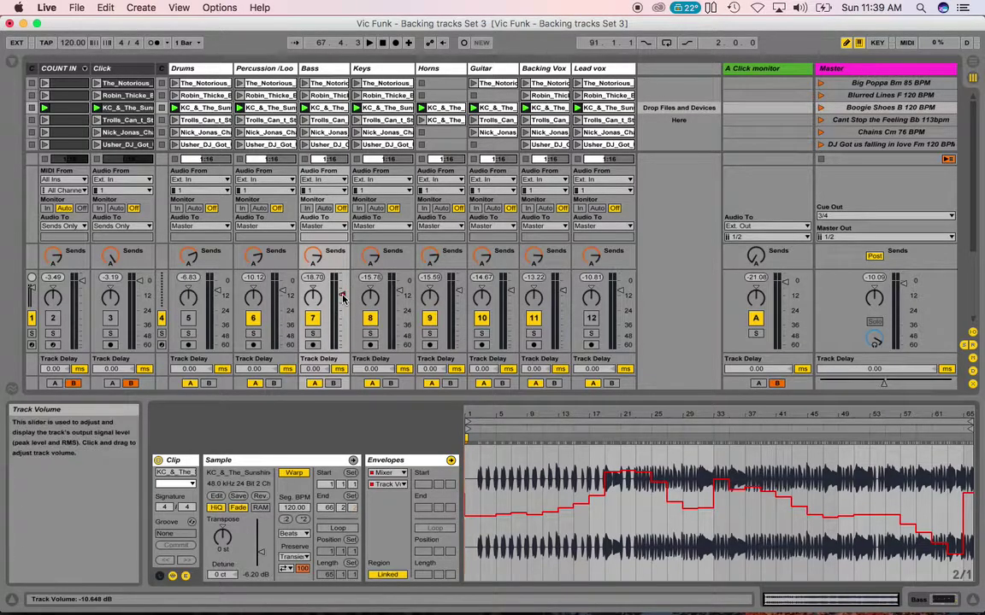
# Play the Boogie Shoes scene with its bass automation and the Cant Stop the Feeling scene, and hide the clip details
pyautogui.click(820, 108)
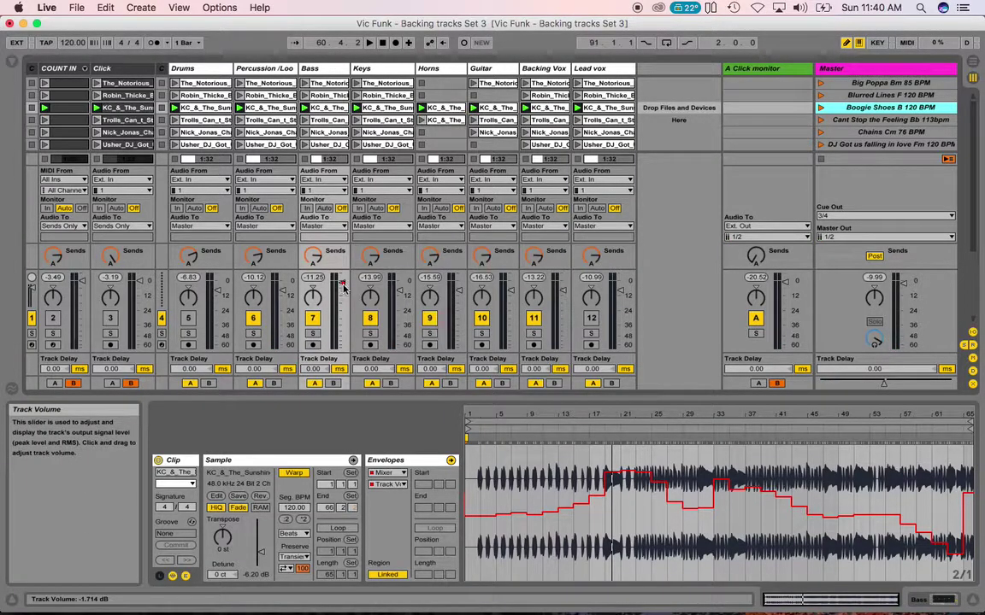
pyautogui.click(820, 120)
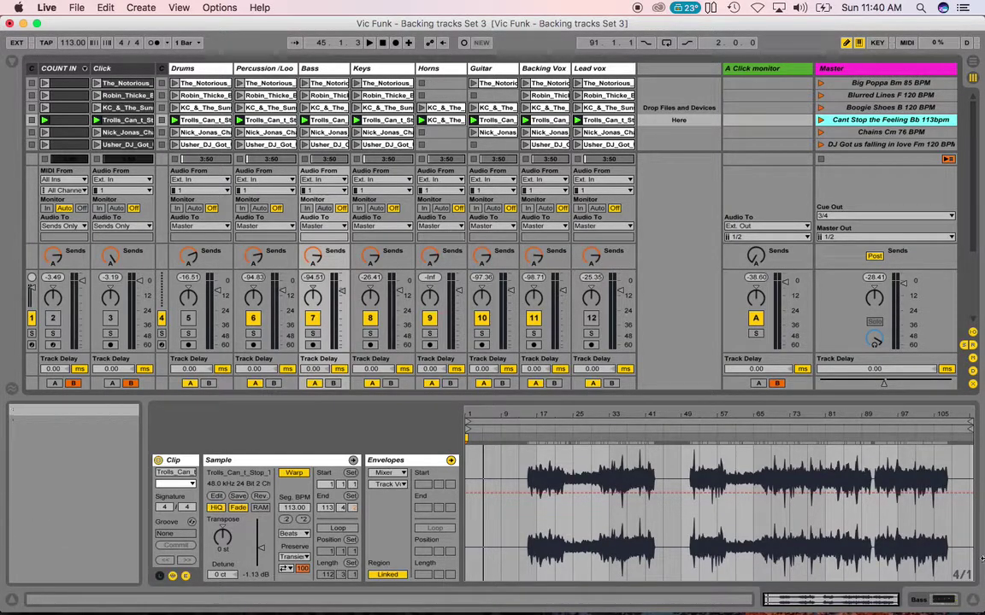
pyautogui.click(972, 604)
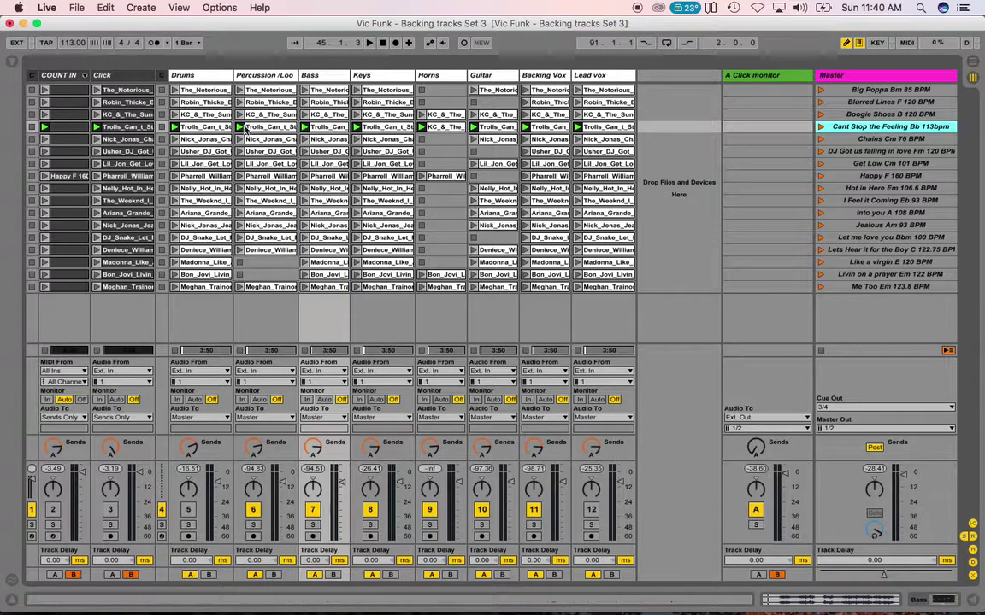
# Go through the Cant Stop the Feeling, Big Poppa and Blurred Lines percussion clips and play the Big Poppa scene
pyautogui.click(269, 127)
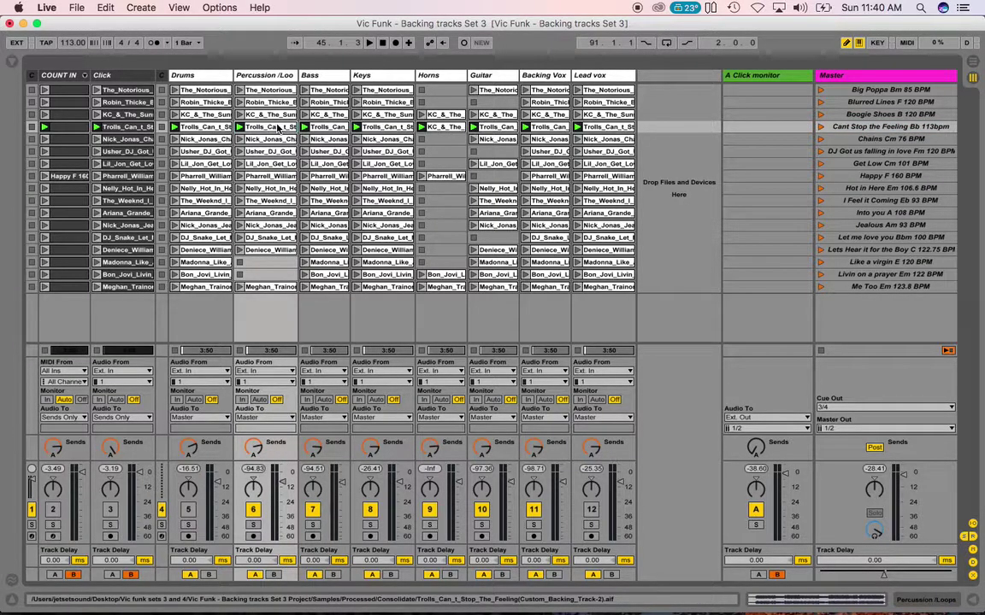
pyautogui.click(268, 91)
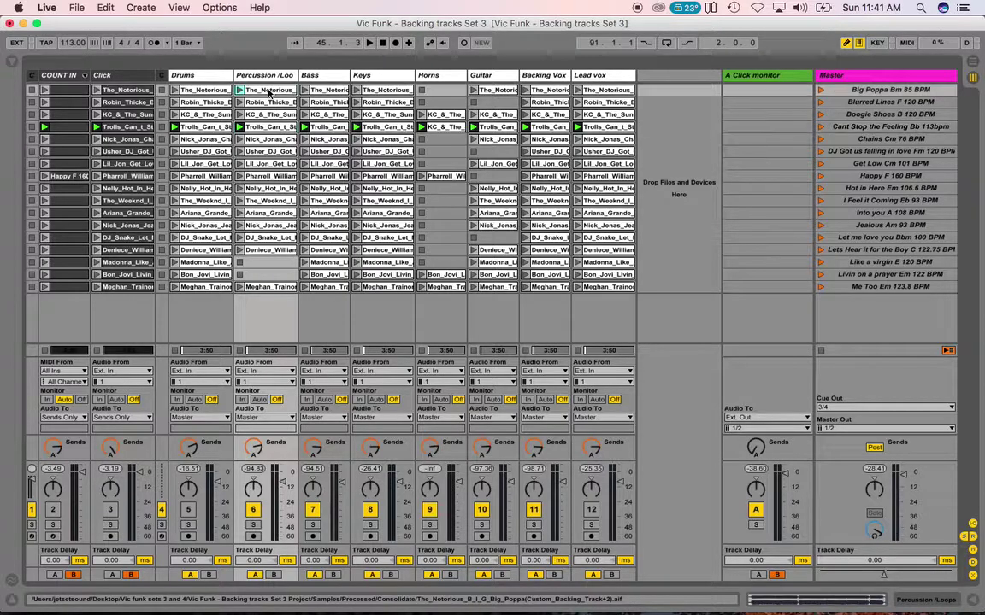
pyautogui.click(265, 102)
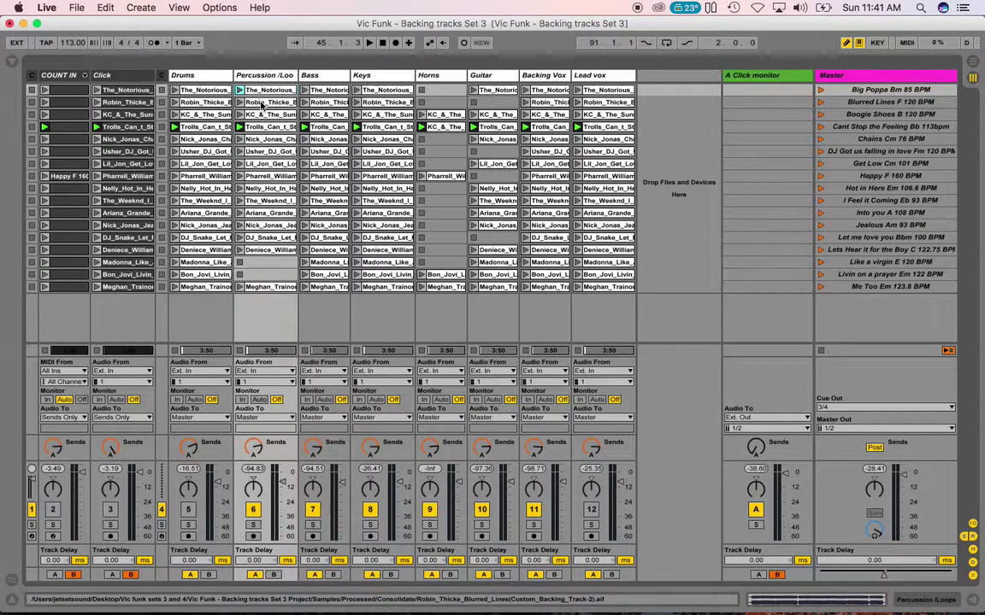
pyautogui.click(262, 104)
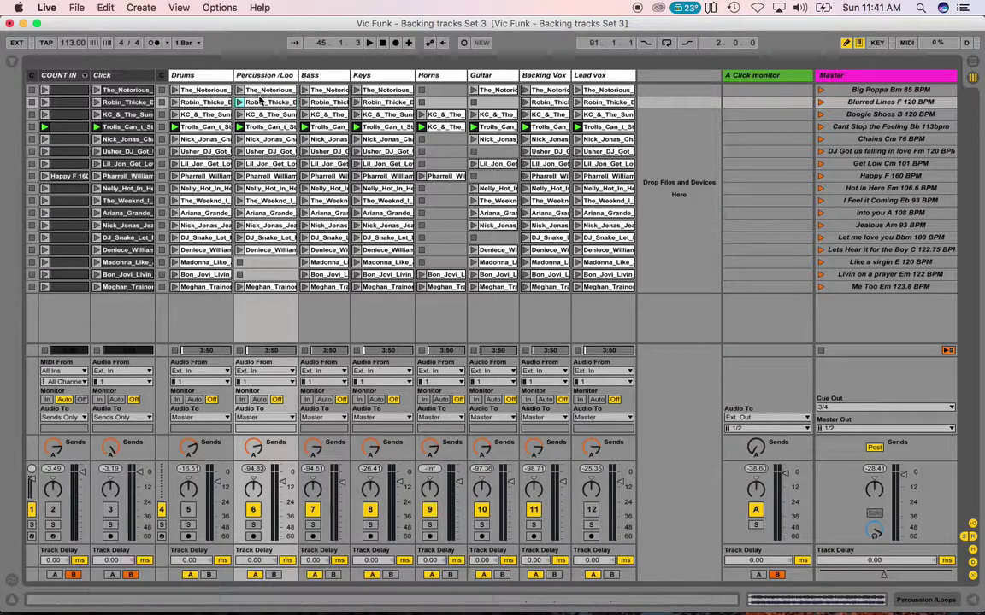
pyautogui.click(261, 91)
pyautogui.click(261, 92)
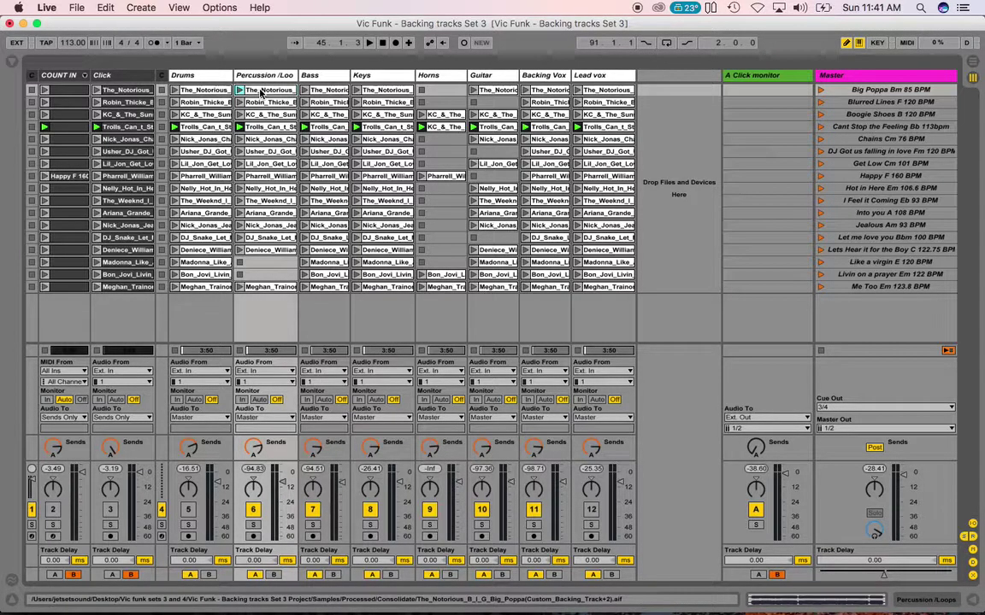
pyautogui.click(821, 89)
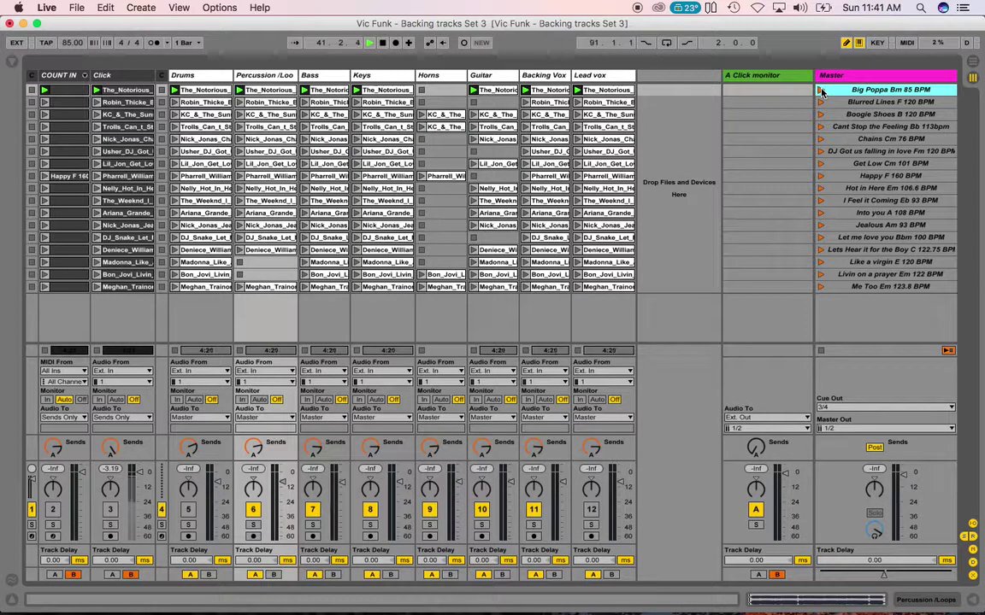
# Go through the Big Poppa, Blurred Lines and Boogie Shoes drum clips and switch the Drums track on
pyautogui.click(205, 90)
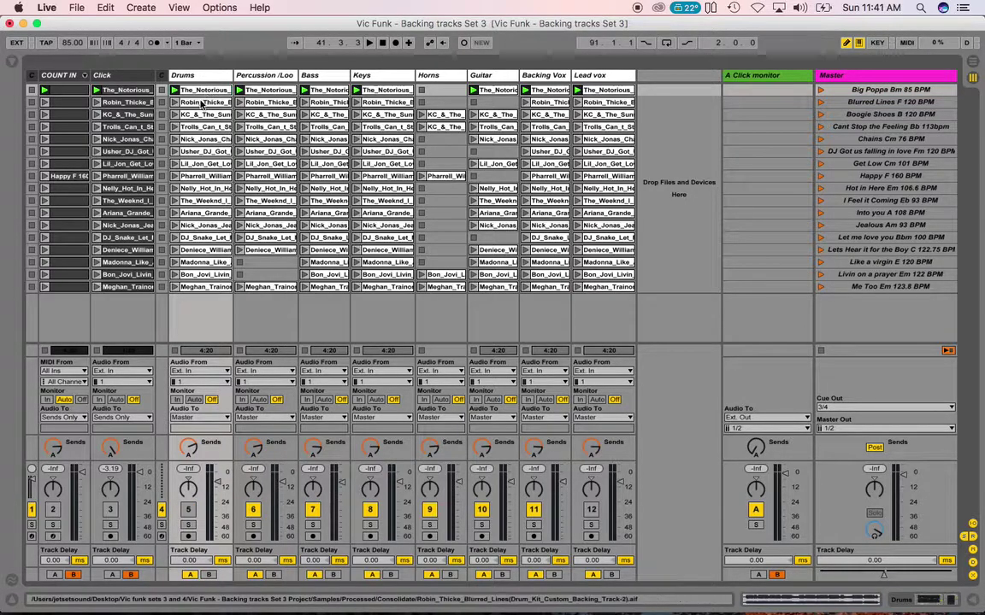
pyautogui.click(202, 103)
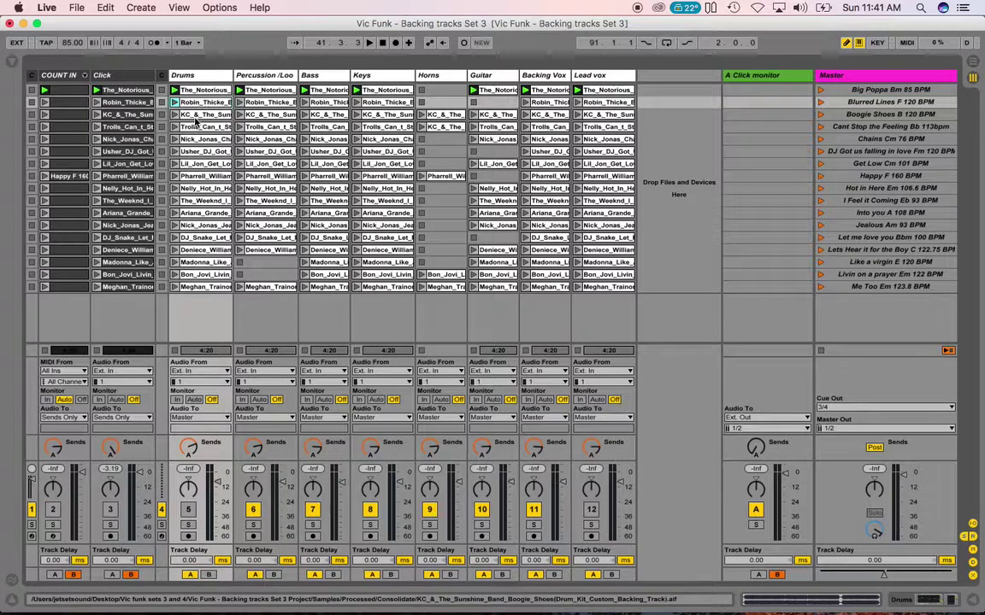
pyautogui.click(195, 118)
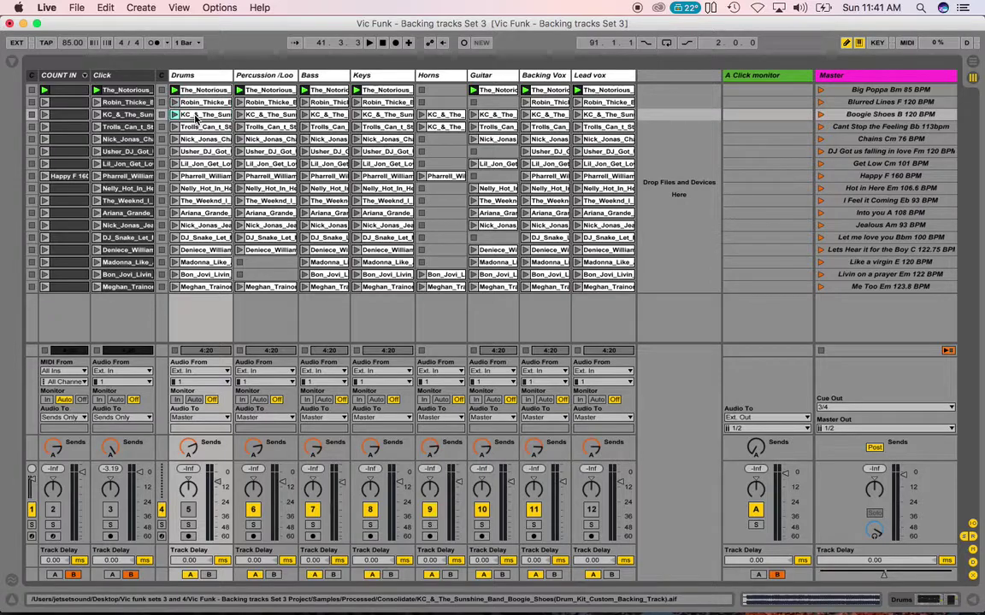
pyautogui.click(189, 512)
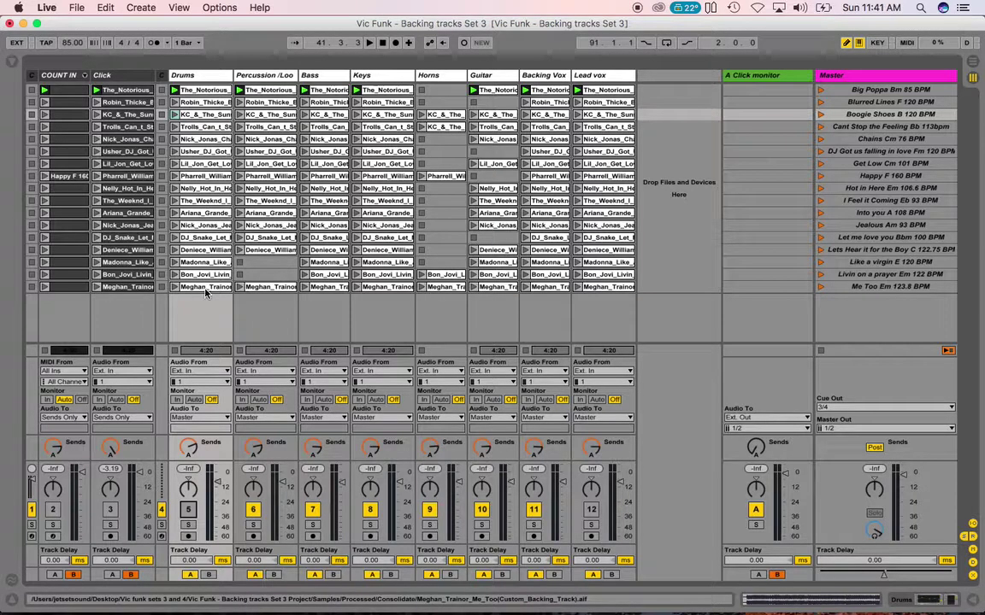
# Play the Blurred Lines and Boogie Shoes scenes, muting and unmuting the whole Drums track during Boogie Shoes, and stop playback
pyautogui.click(819, 103)
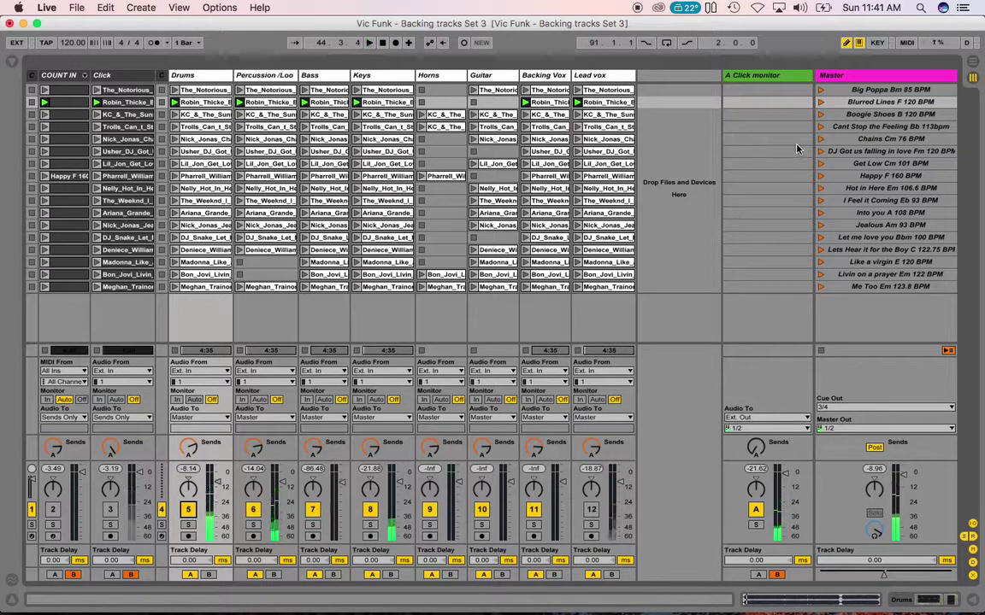
pyautogui.click(820, 116)
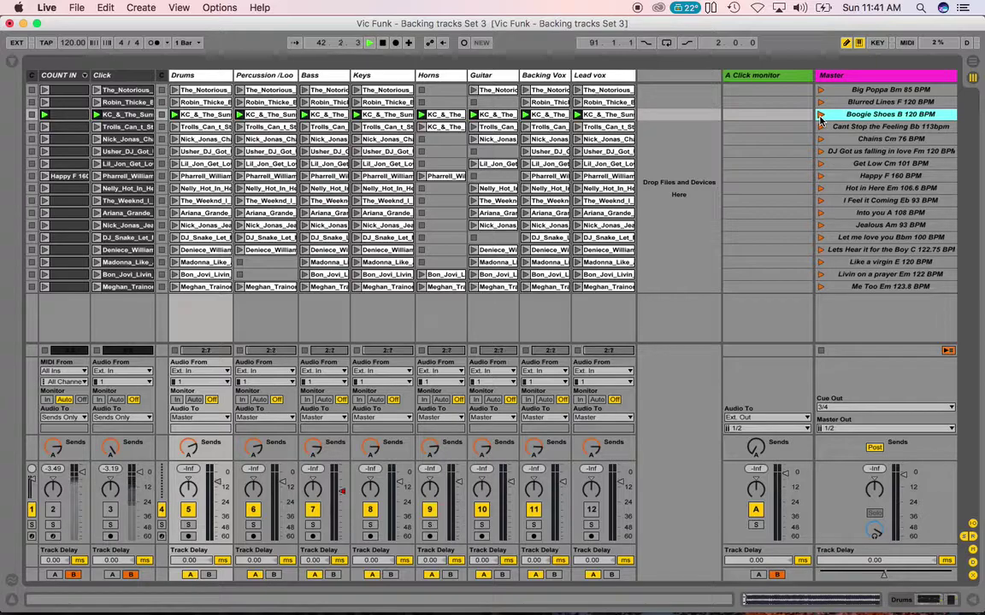
pyautogui.click(188, 510)
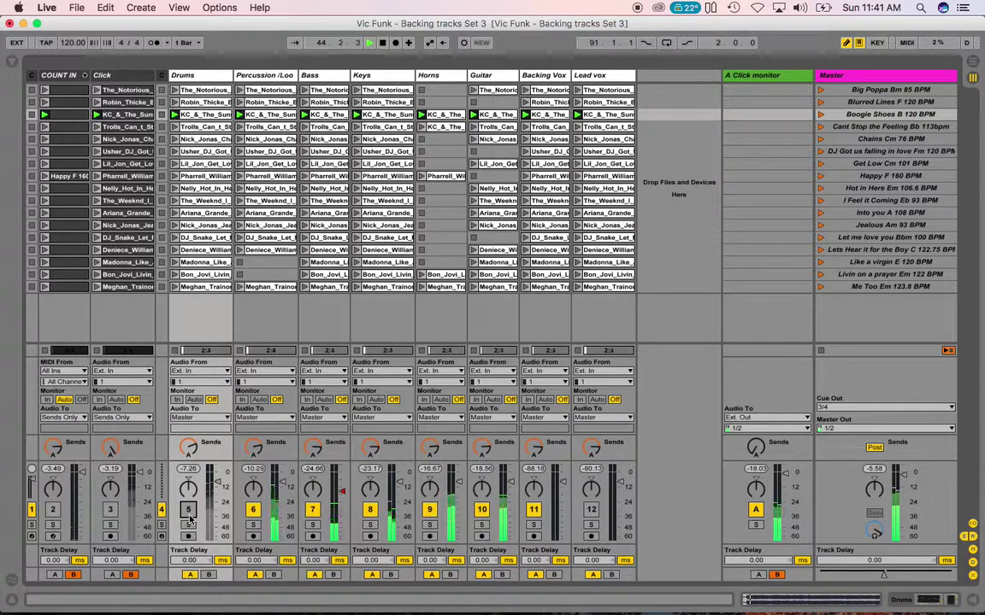
pyautogui.press('space')
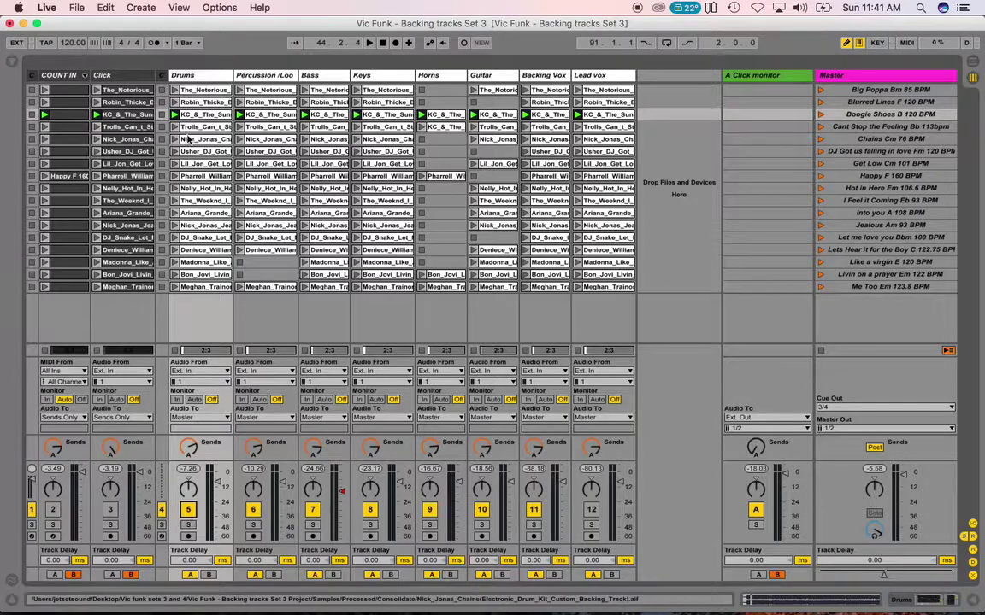
# Deactivate only the Blurred Lines clip on the Drums track
pyautogui.click(195, 92)
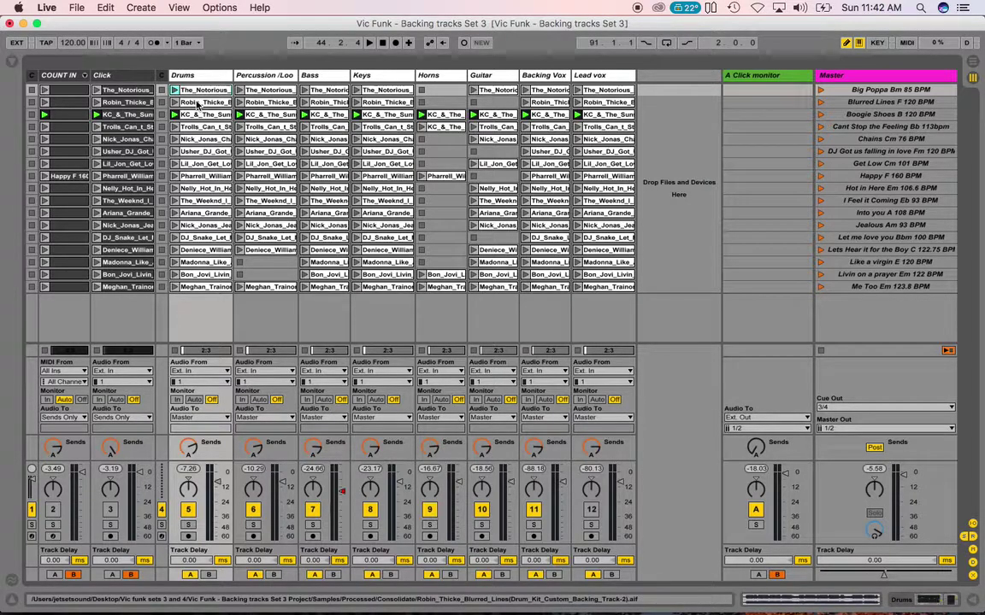
pyautogui.click(196, 104)
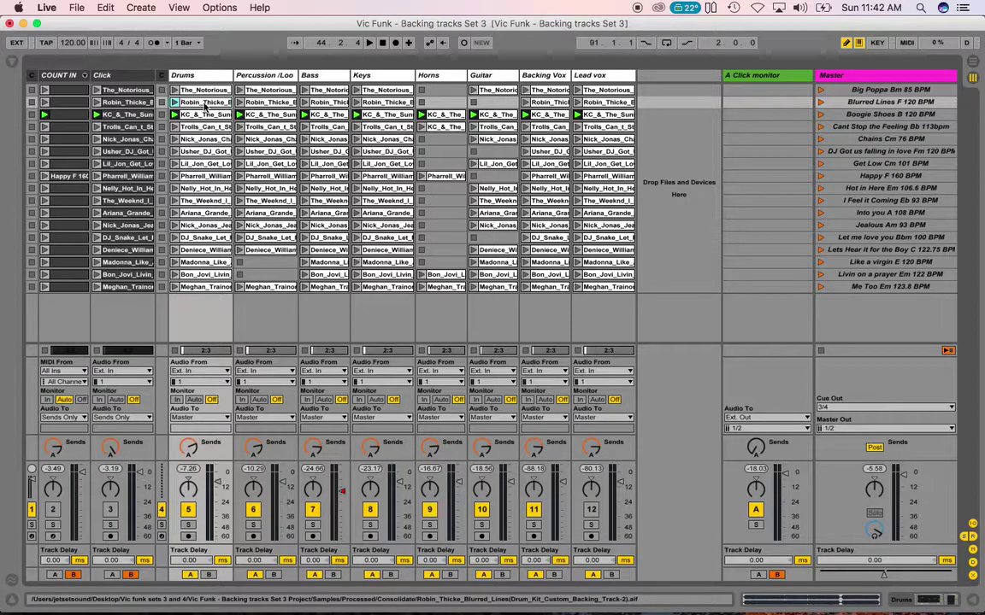
pyautogui.click(206, 104)
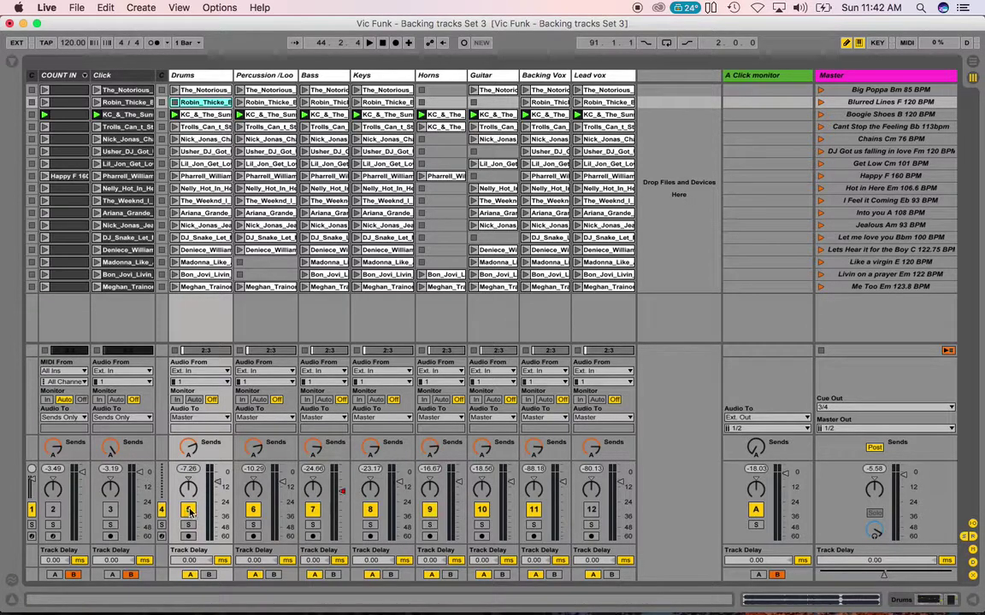
# Deactivate the Cant Stop the Feeling clips on the Drums, Bass and Lead vox tracks, and switch the Lead vox track on
pyautogui.click(201, 115)
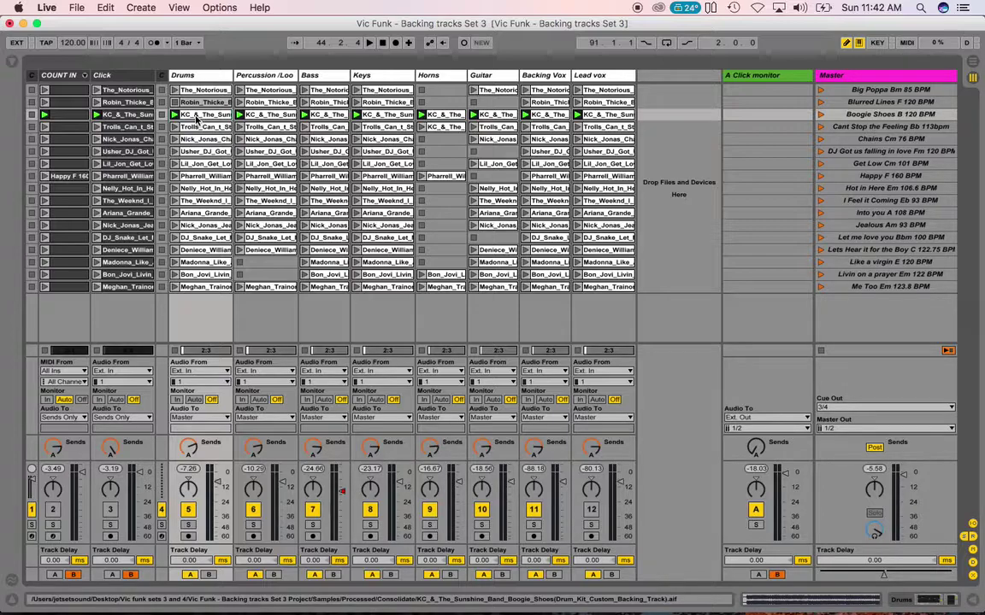
pyautogui.click(196, 130)
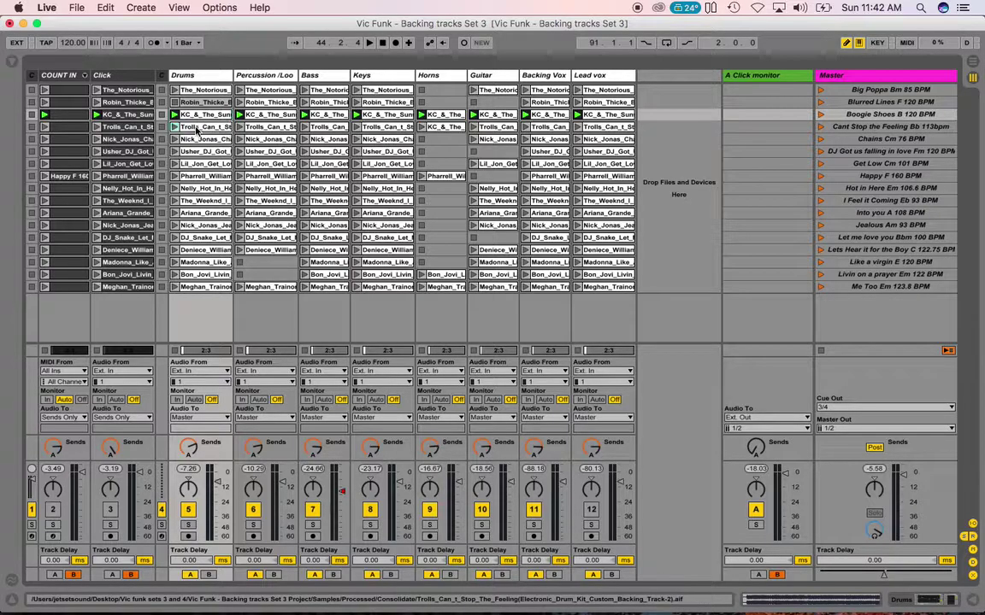
pyautogui.click(197, 130)
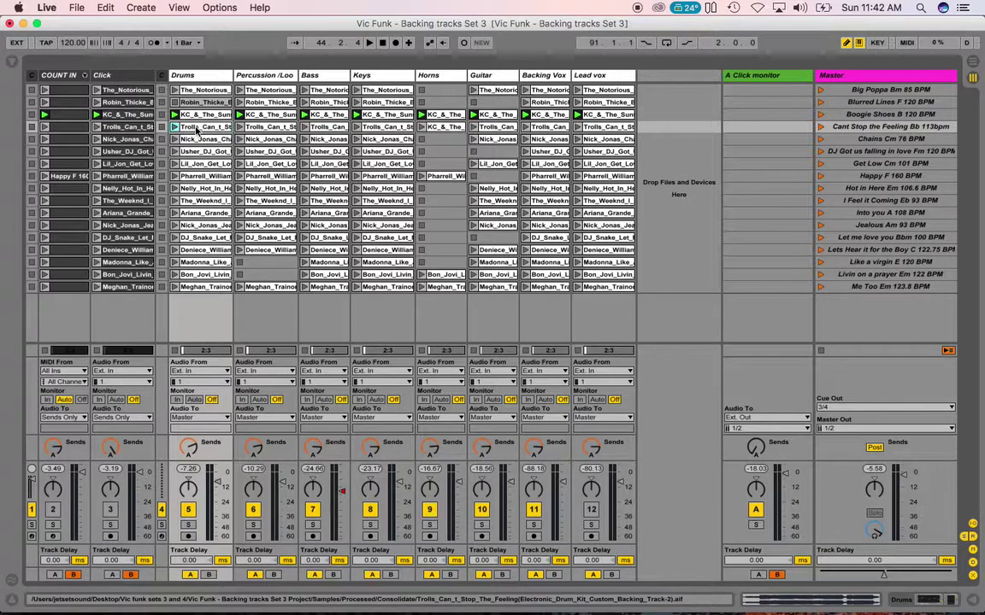
pyautogui.click(196, 129)
pyautogui.click(326, 128)
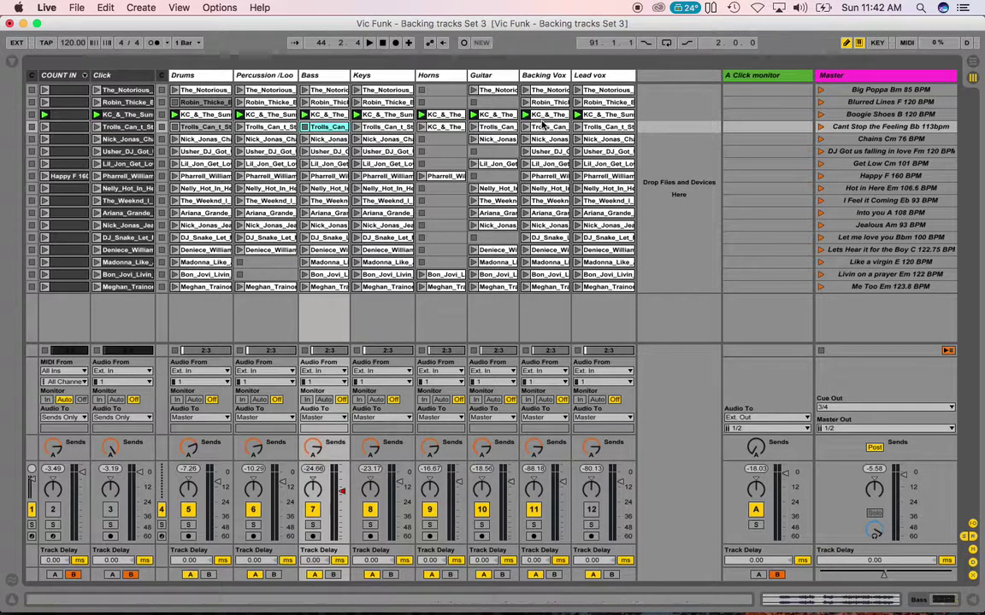
pyautogui.click(598, 129)
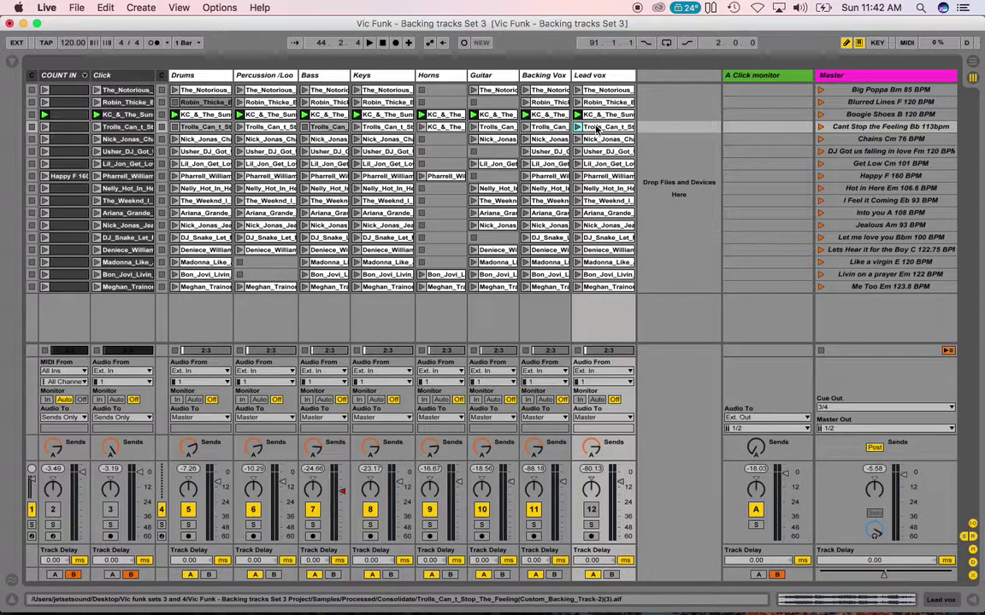
pyautogui.click(592, 510)
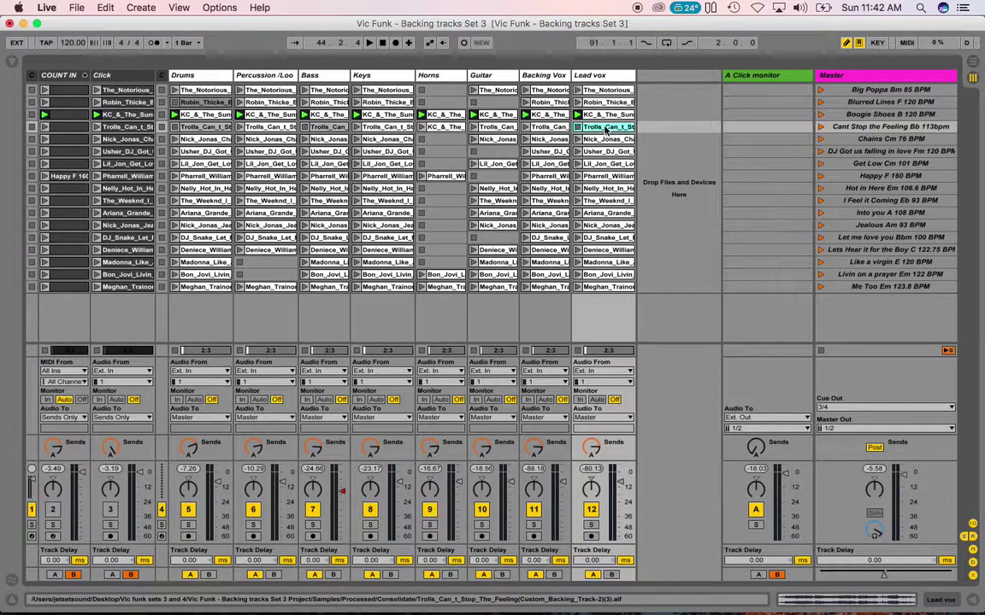
# Deactivate the DJ Got us falling in love backing vocal clip, the Happy keys and percussion clips, and the I Feel it Coming drum clip
pyautogui.click(544, 152)
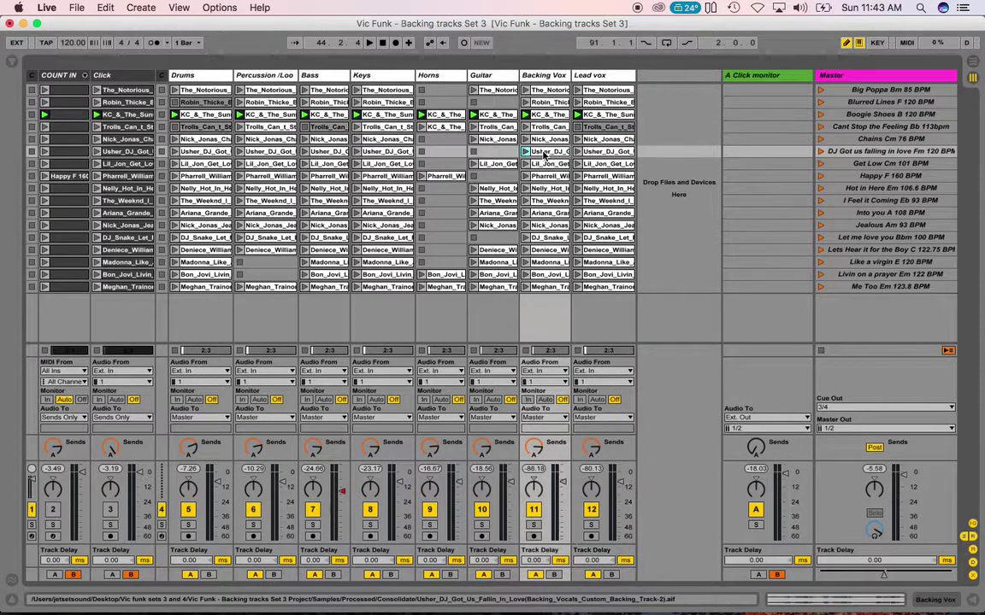
pyautogui.click(380, 177)
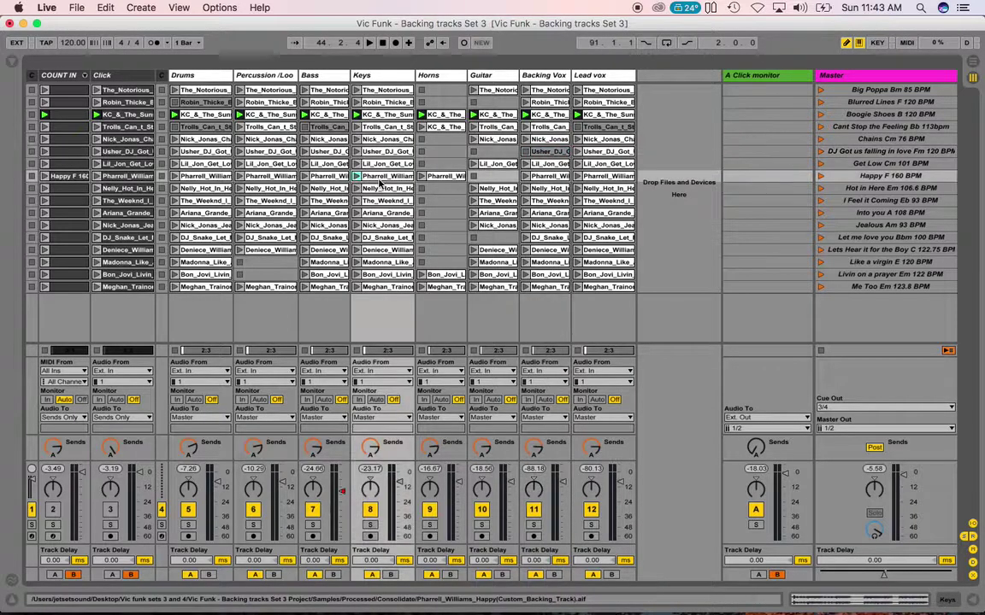
pyautogui.click(261, 176)
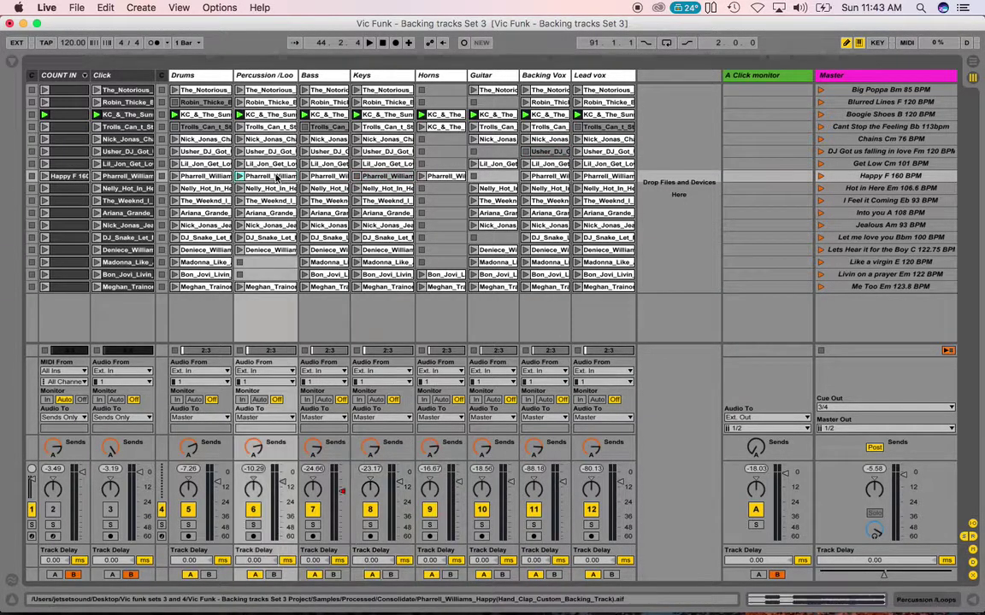
pyautogui.click(207, 202)
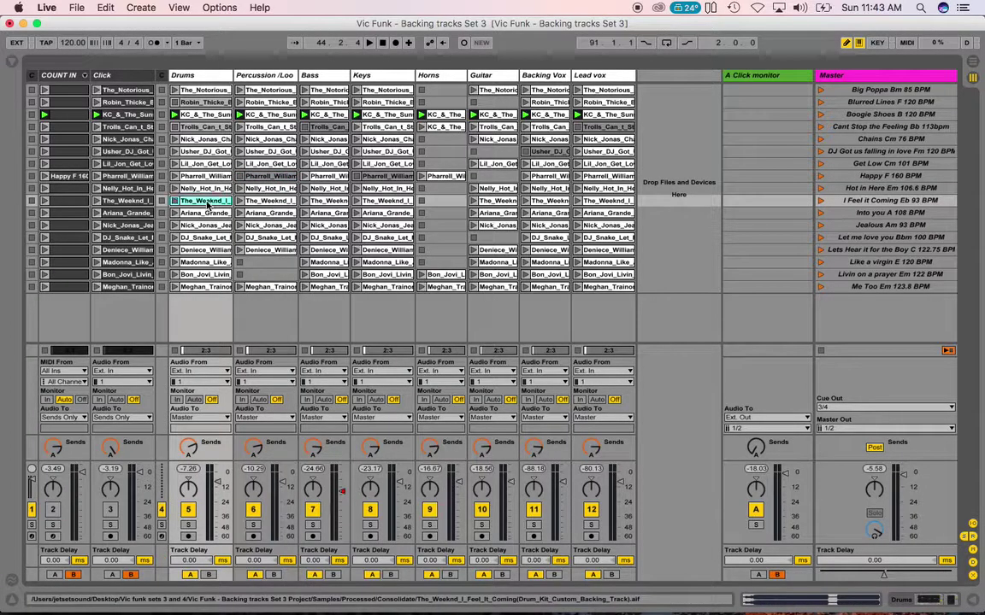
# Deactivate the Boogie Shoes clips on the Horns and Guitar tracks and play the Boogie Shoes scene
pyautogui.click(444, 115)
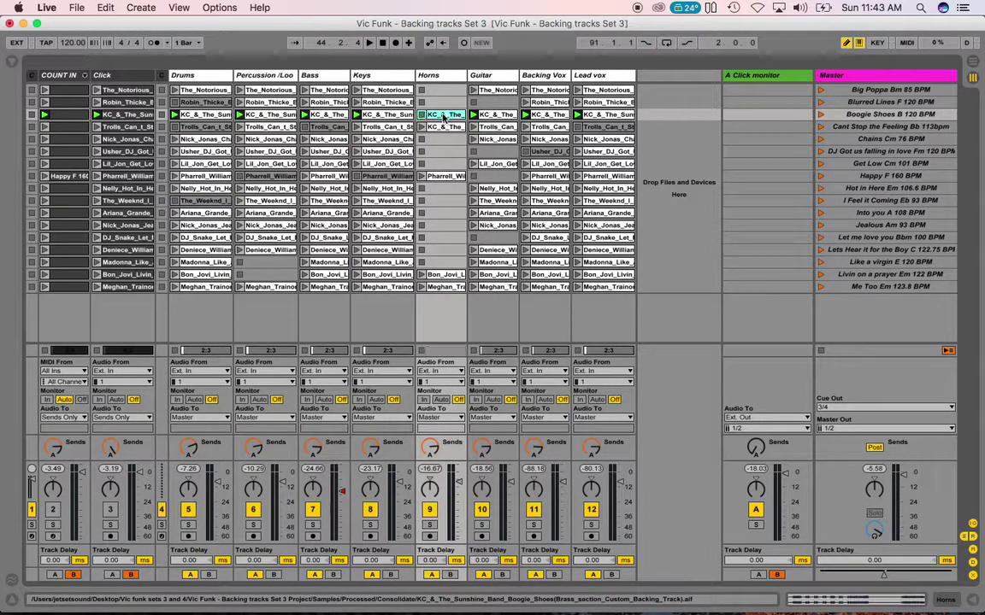
pyautogui.click(483, 114)
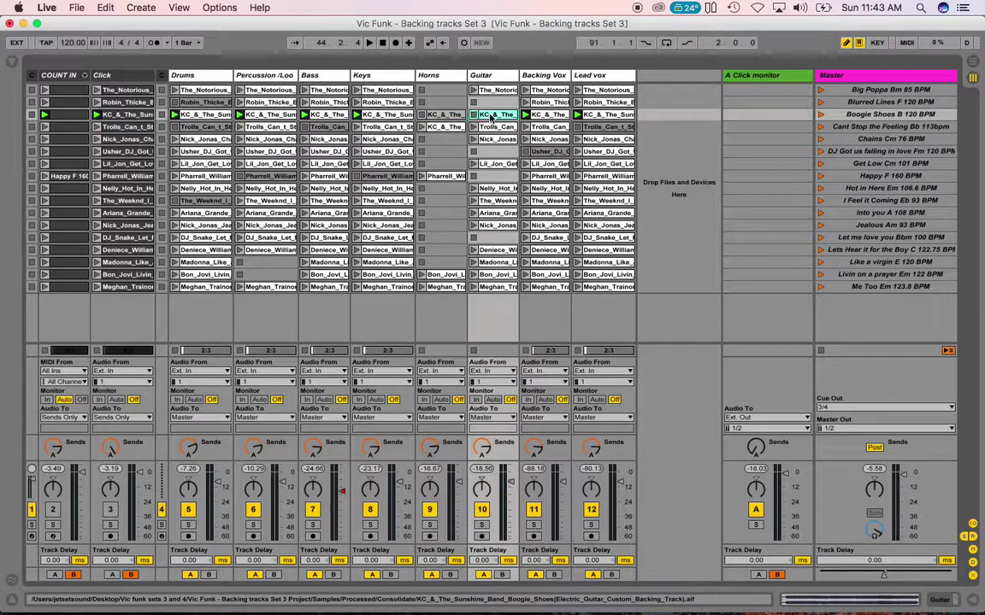
pyautogui.click(820, 115)
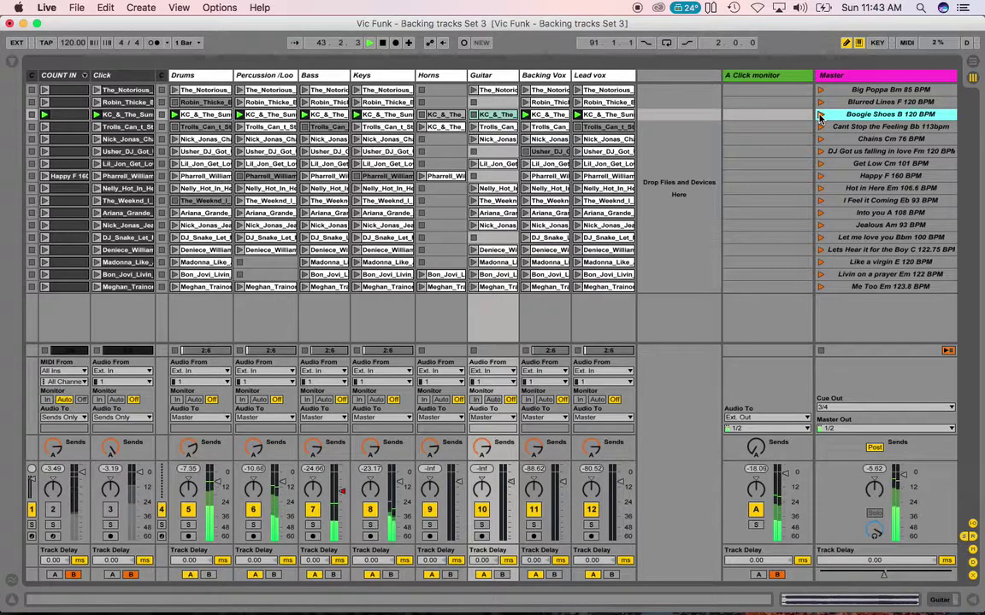
# Deactivate the Boogie Shoes clips on the Drums and Lead vox tracks while the scene plays
pyautogui.click(206, 115)
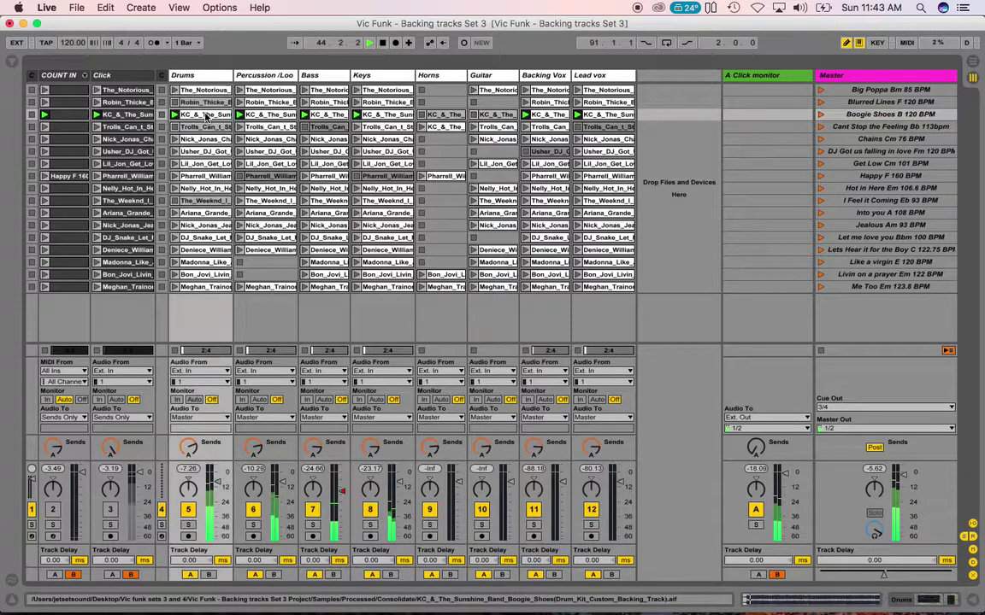
pyautogui.press('0')
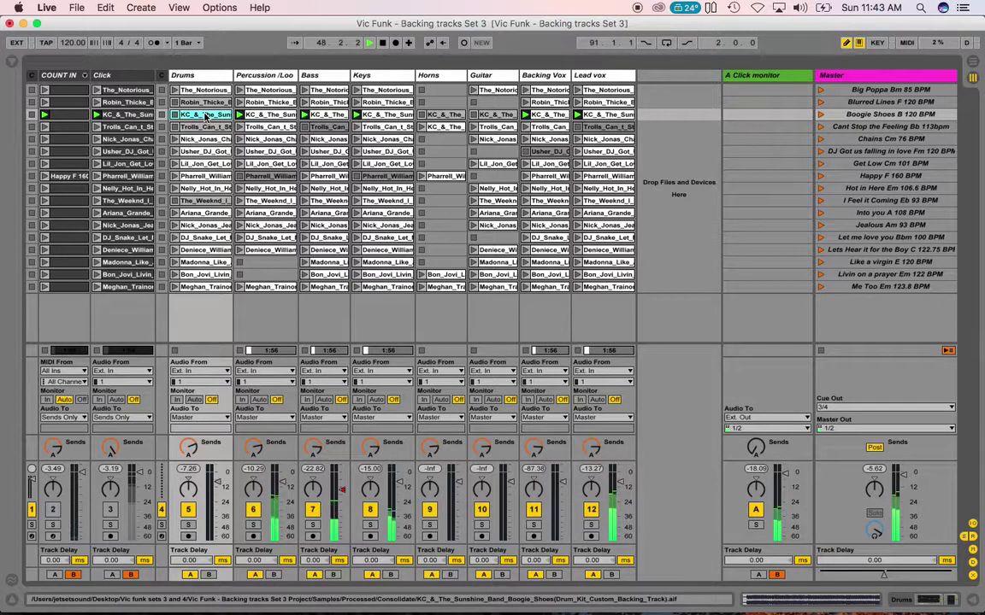
pyautogui.click(596, 115)
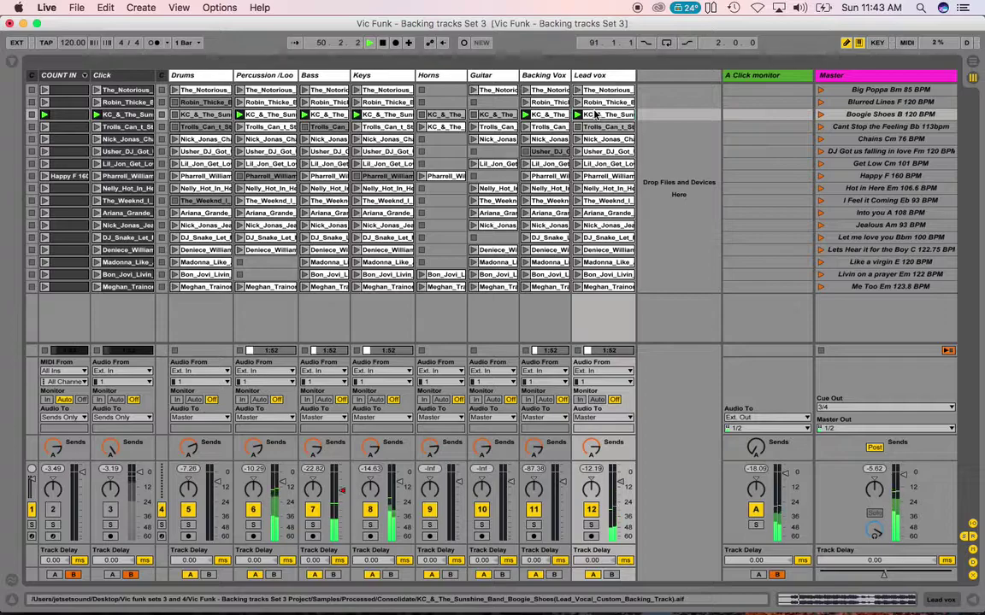
pyautogui.press('Return')
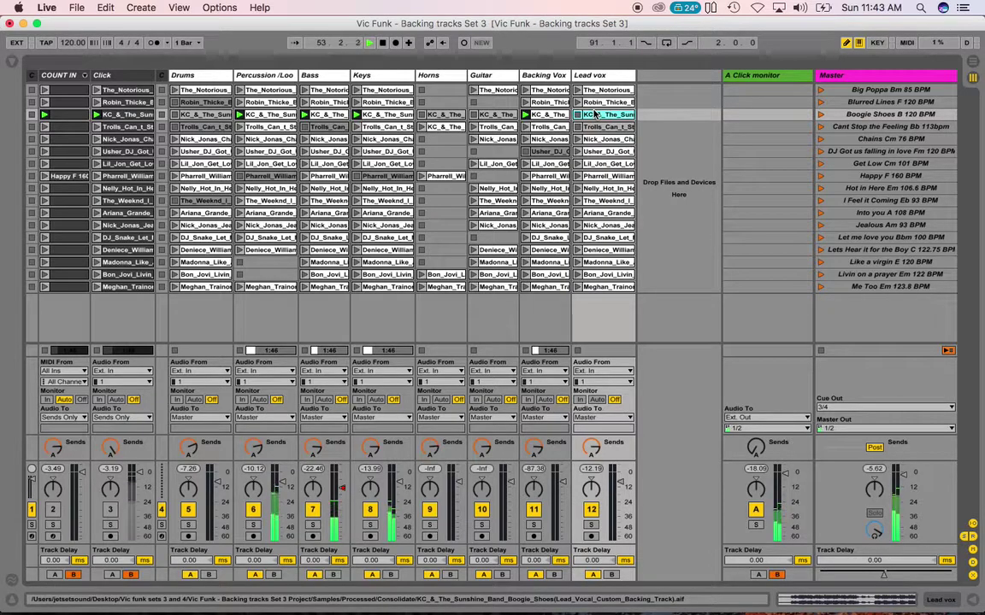
# Raise the gain of the Boogie Shoes clip on the Keys track to 1.44 dB, stop playback and hide the clip details
pyautogui.click(378, 118)
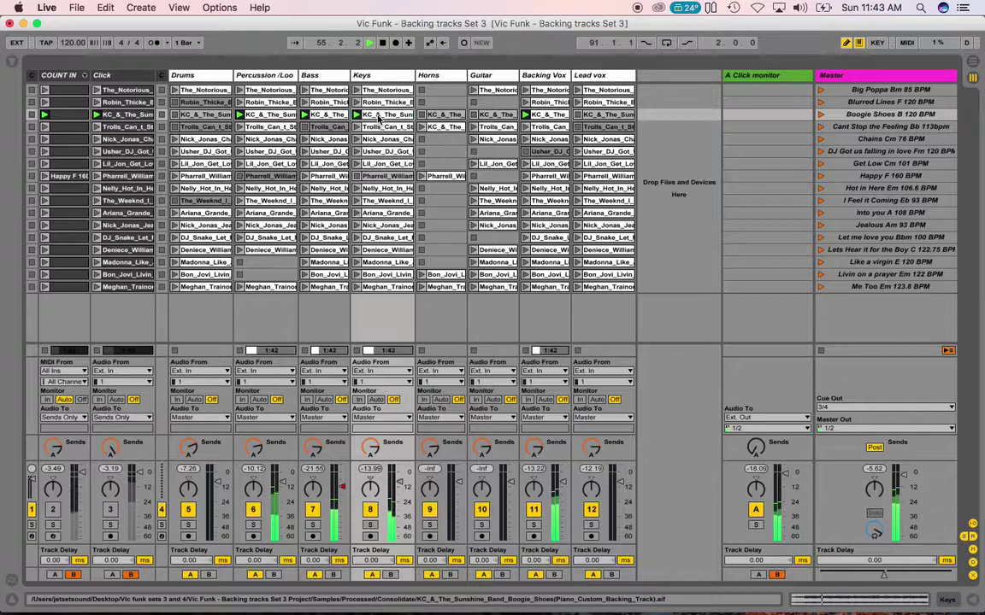
pyautogui.doubleClick(378, 118)
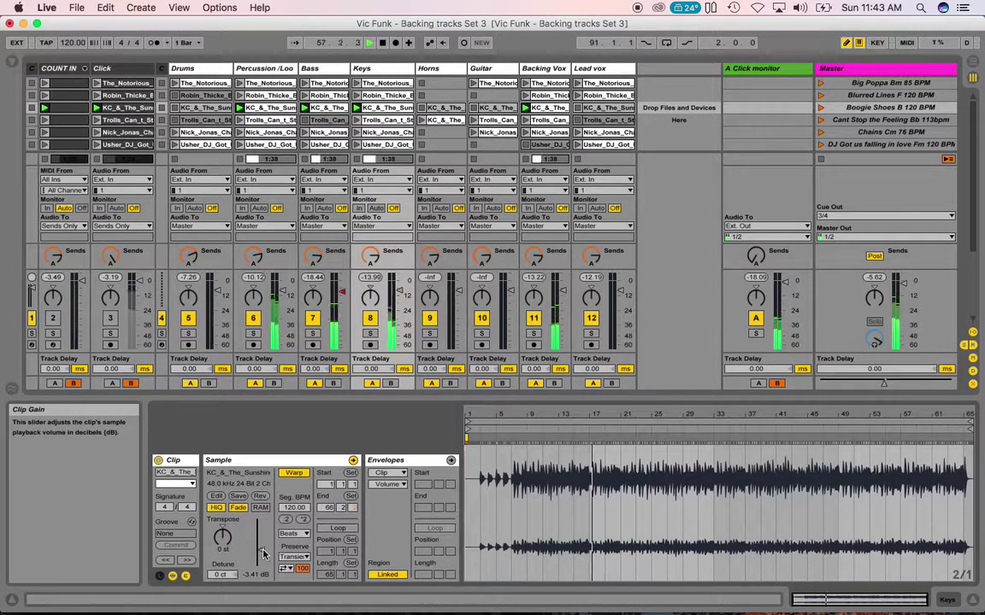
pyautogui.moveTo(264, 553)
pyautogui.mouseDown()
pyautogui.moveTo(264, 540)
pyautogui.moveTo(262, 550)
pyautogui.mouseUp()
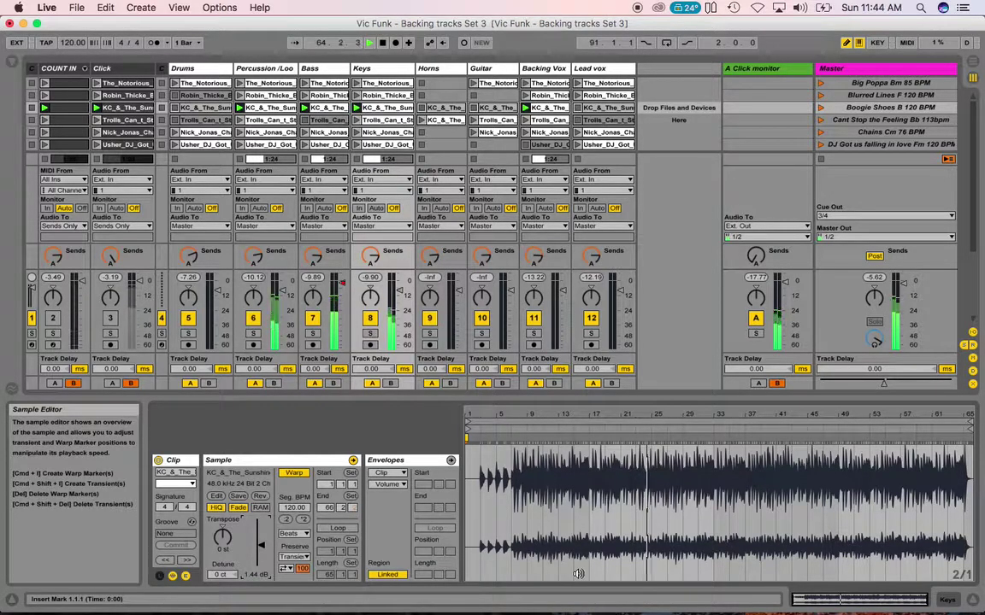
pyautogui.press('space')
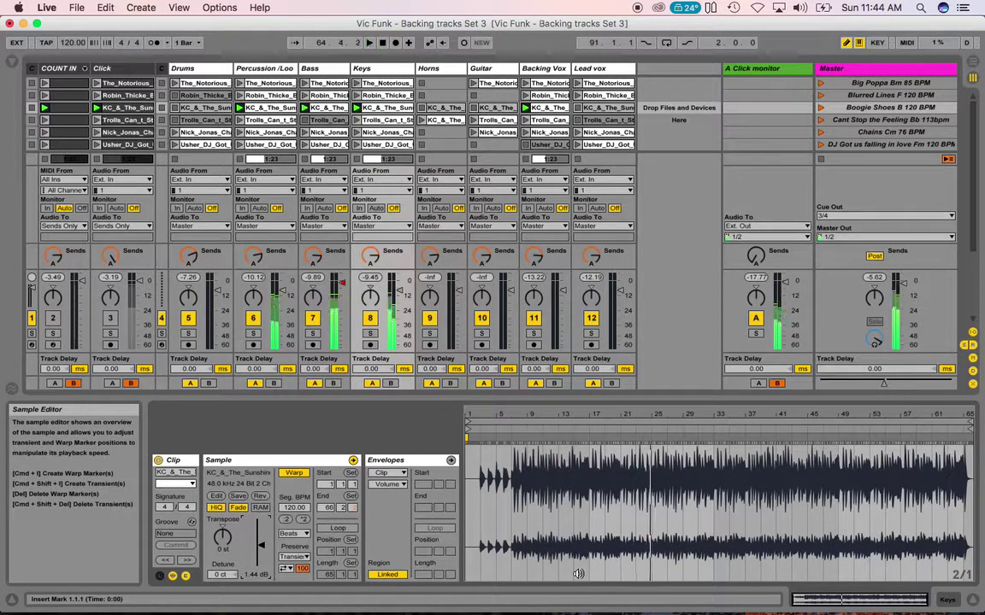
pyautogui.click(975, 601)
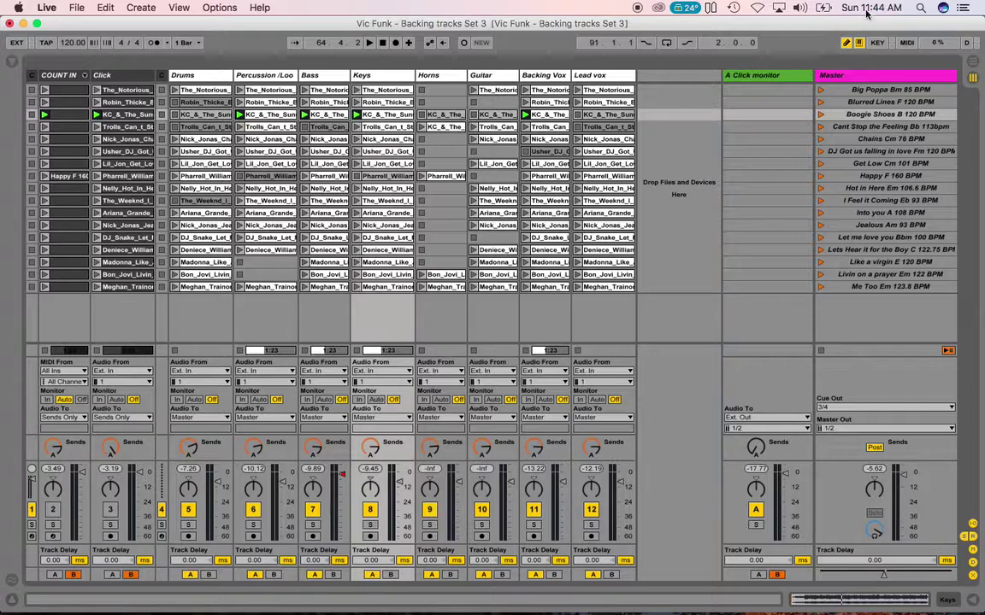
# Examine the Limiter on the Master track while playing the Boogie Shoes scene, then stop playback and hide the devices
pyautogui.doubleClick(836, 76)
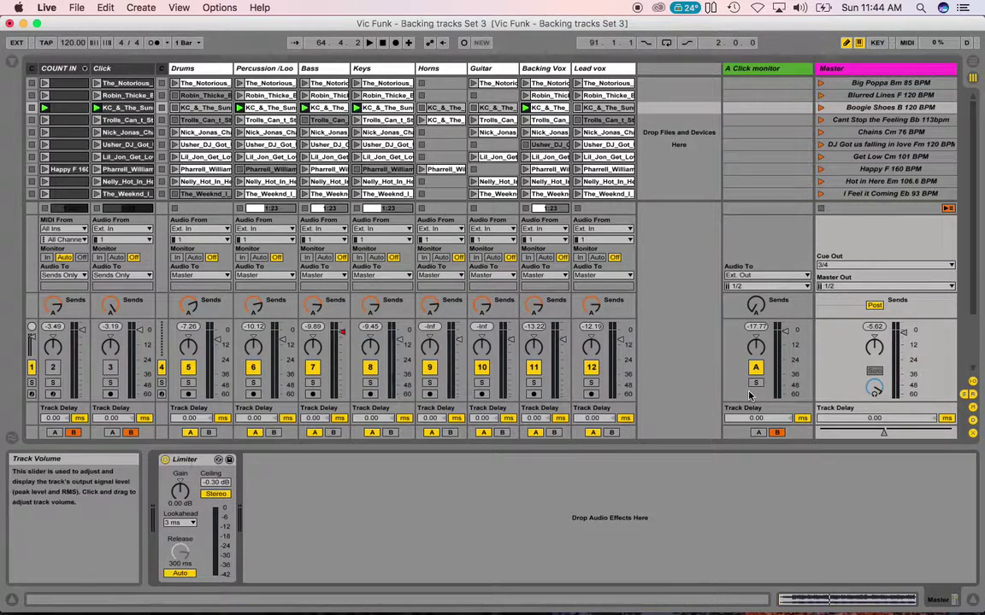
pyautogui.click(821, 108)
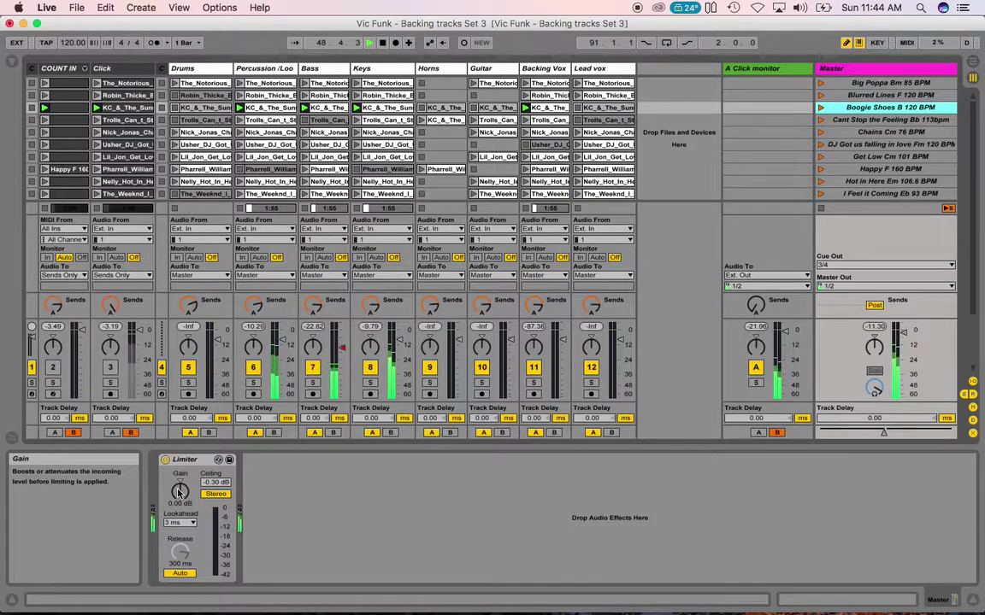
pyautogui.press('space')
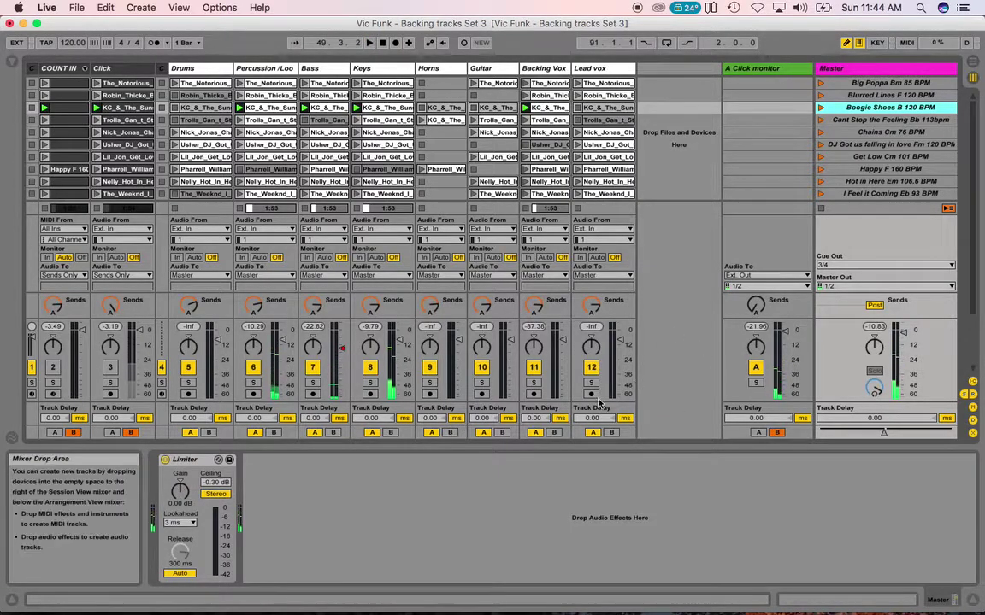
pyautogui.click(975, 603)
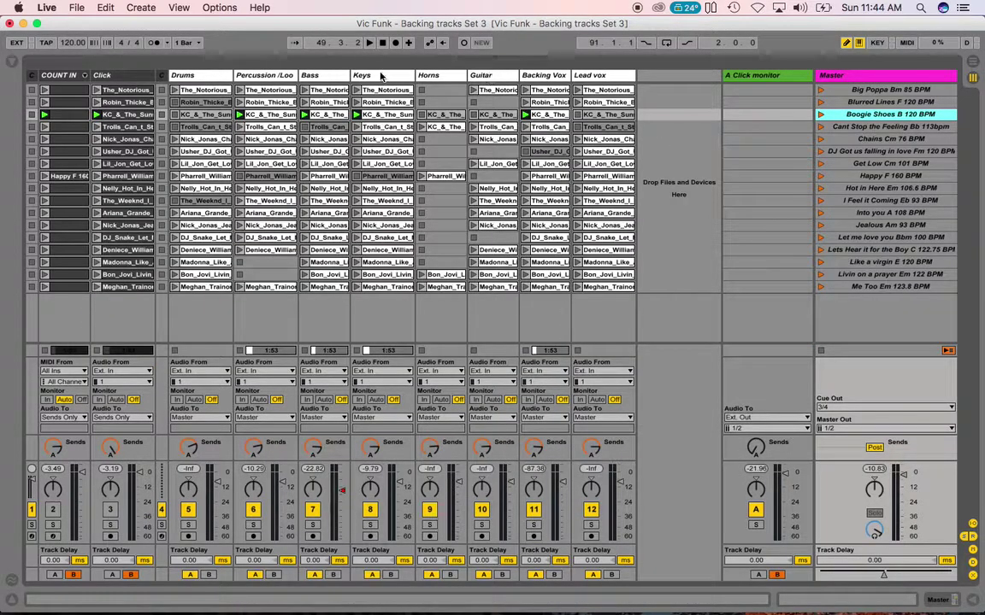
# Play the Boogie Shoes scene and set band 2 of the Bass track's EQ Eight to 132 Hz with 4.34 dB gain
pyautogui.doubleClick(309, 75)
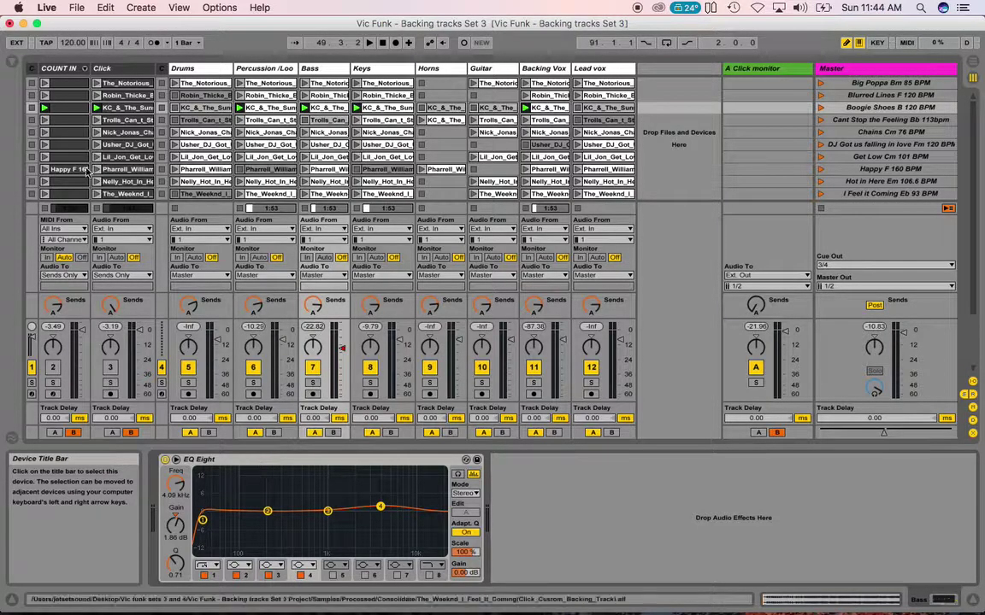
pyautogui.click(12, 62)
pyautogui.click(12, 63)
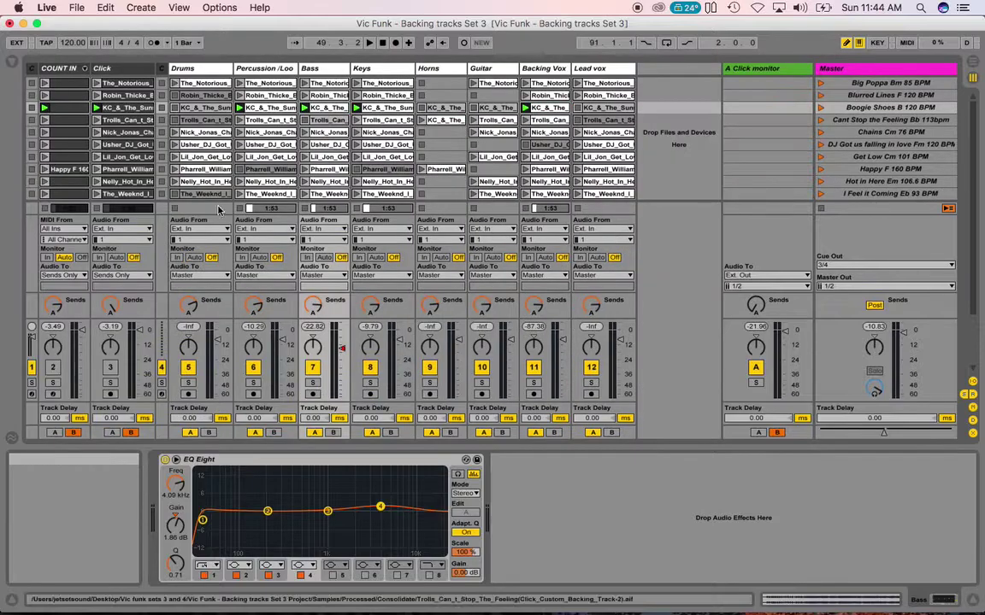
pyautogui.click(821, 108)
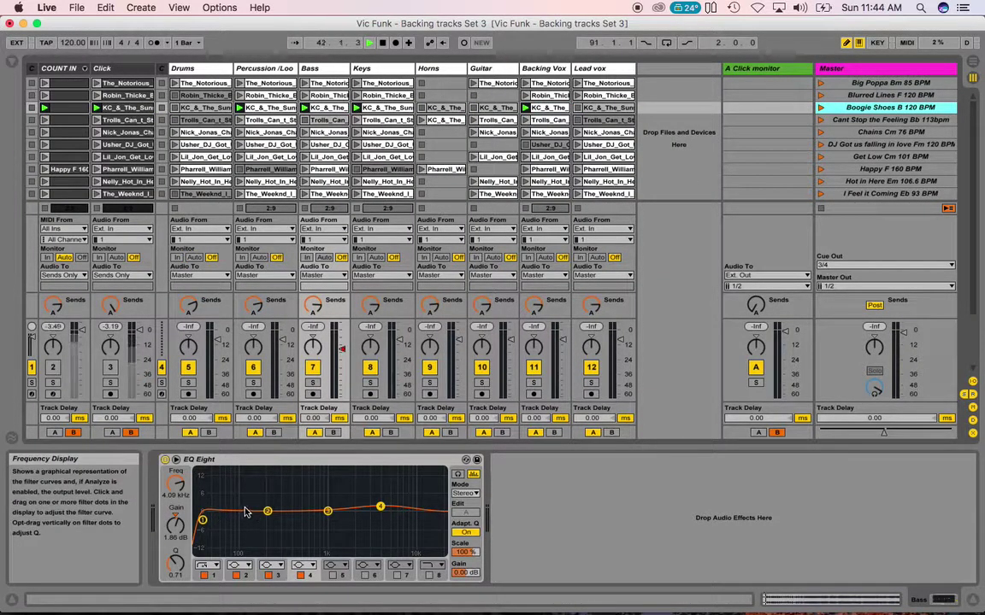
pyautogui.moveTo(267, 512); pyautogui.dragTo(251, 500)
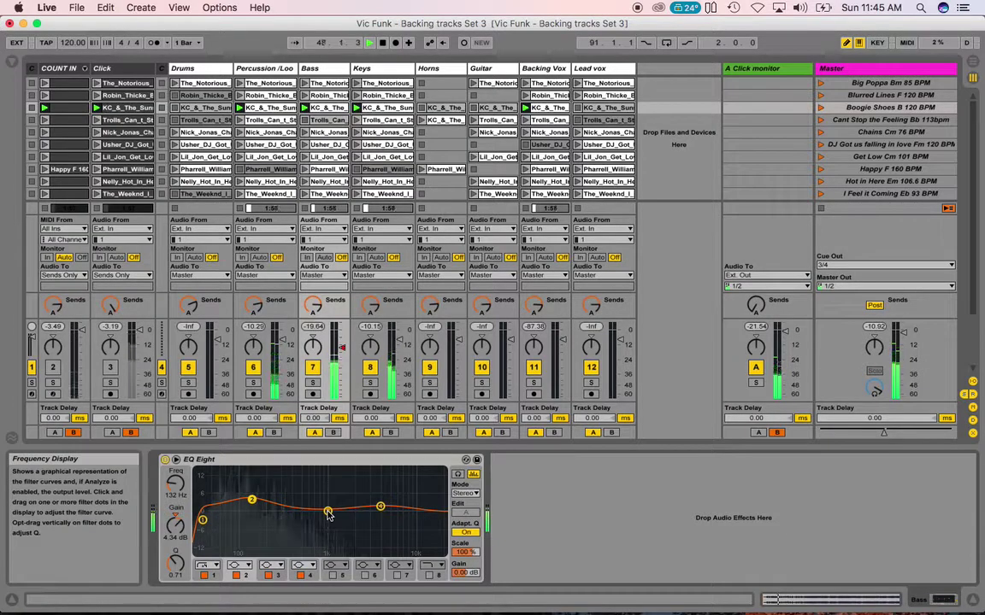
# Reactivate the Boogie Shoes clip on the Drums track and play the scene through that track's EQ Eight and Compressor
pyautogui.click(189, 70)
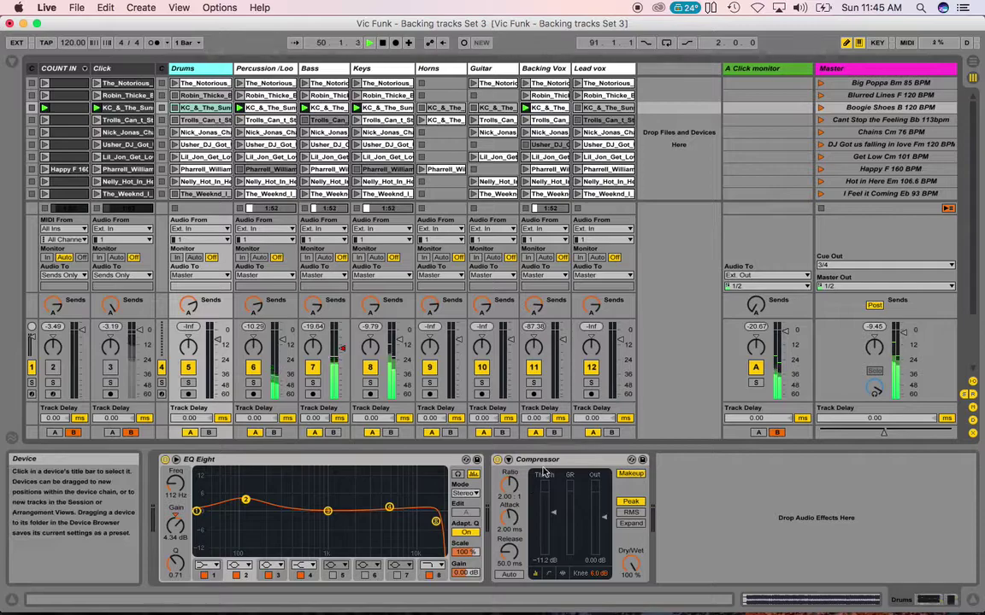
pyautogui.click(197, 110)
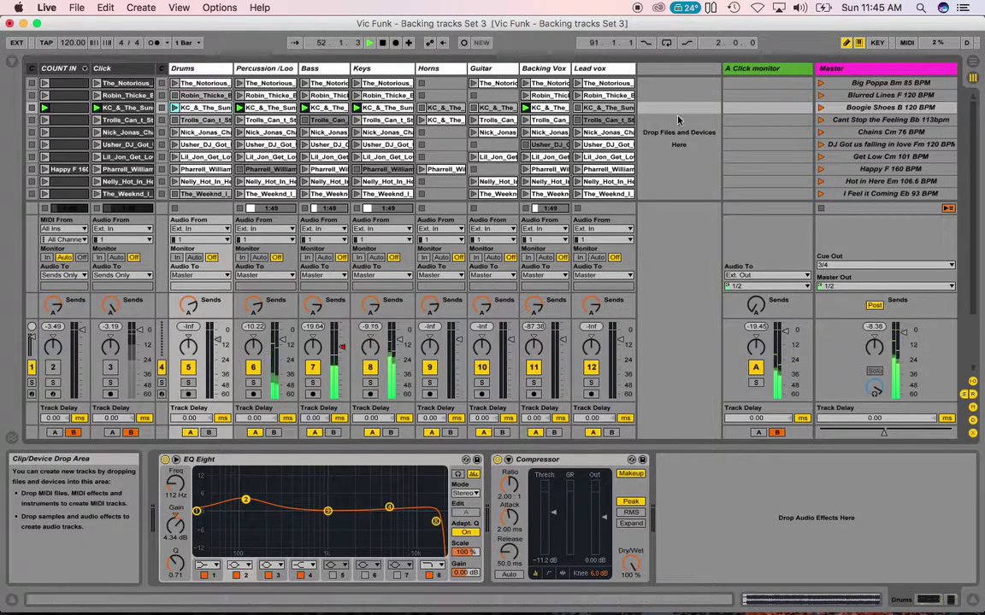
pyautogui.click(820, 108)
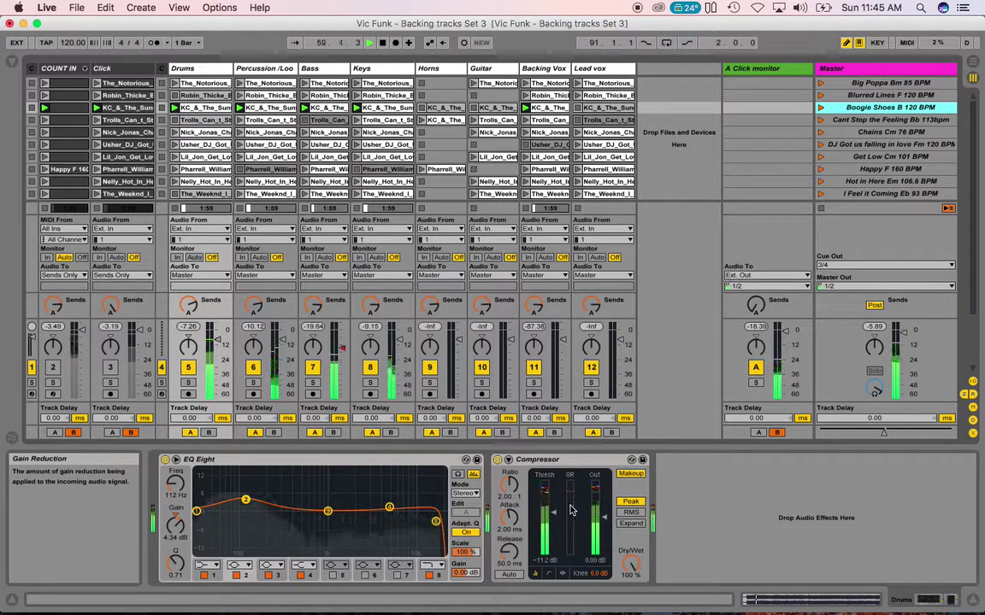
pyautogui.press('space')
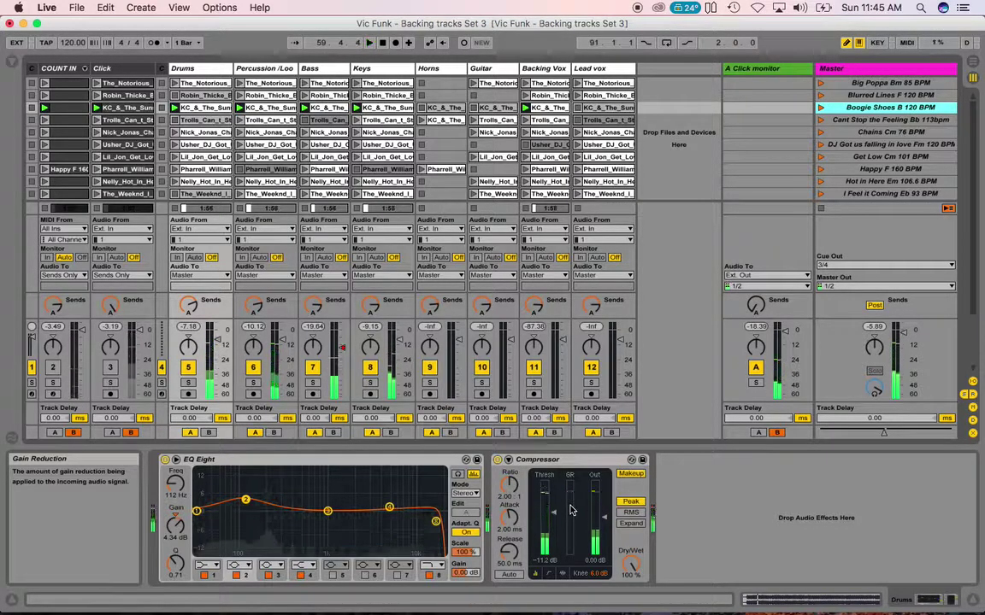
pyautogui.click(76, 8)
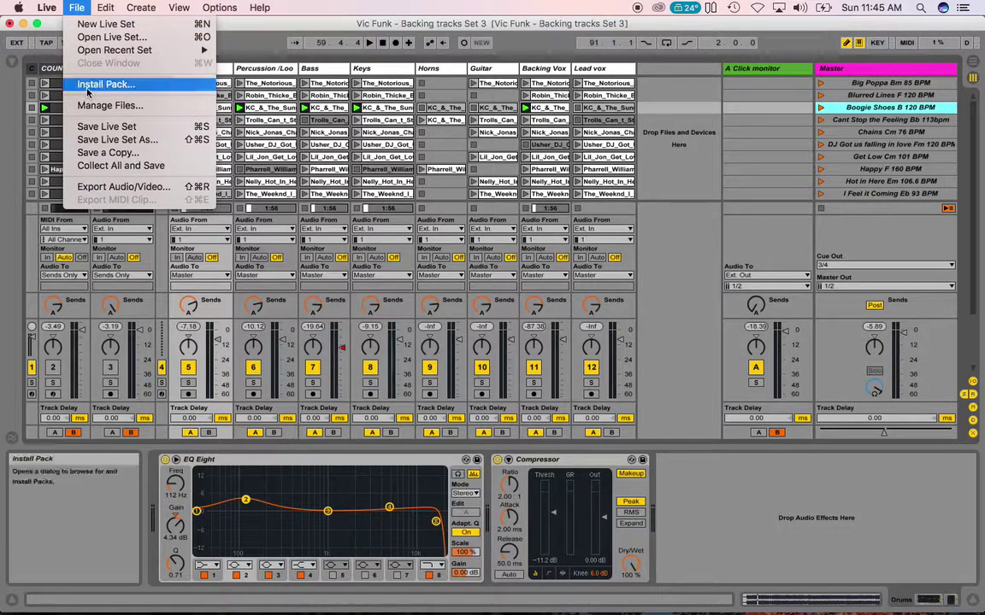
pyautogui.click(734, 304)
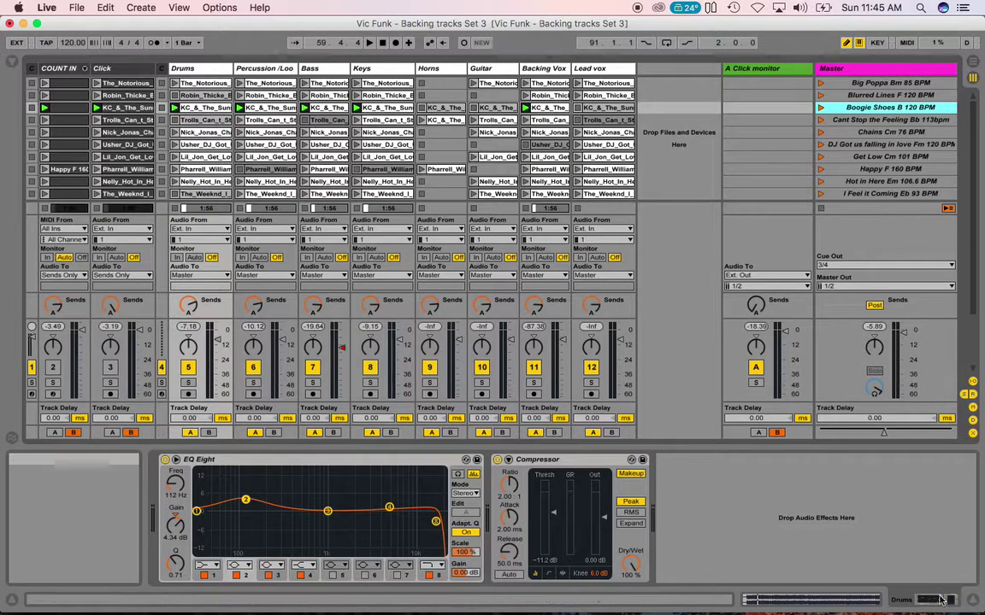
pyautogui.press('super+alt+l')
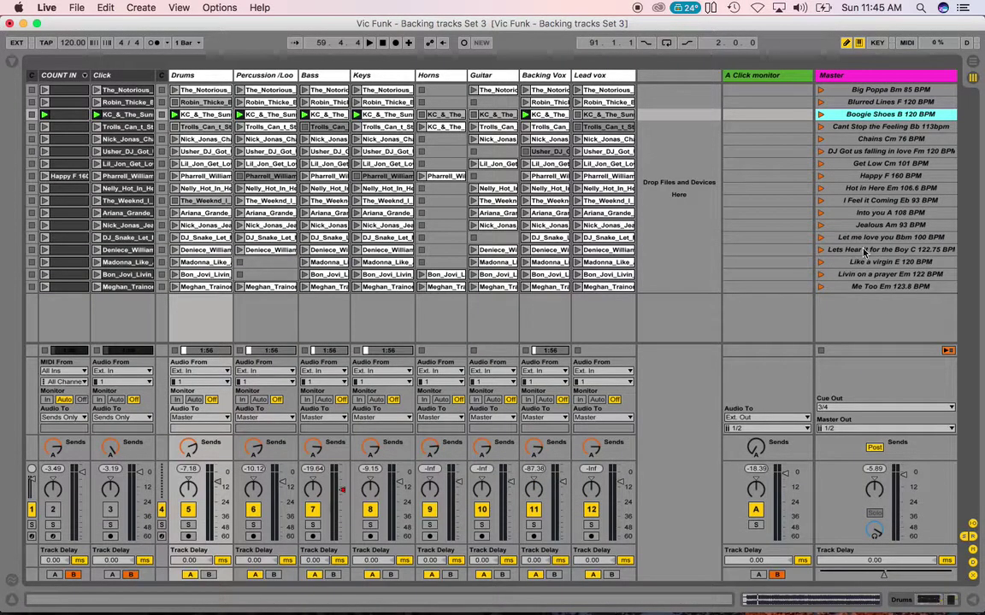
# Reorder the scenes so the set starts with Get Low, I Feel it Coming, Into you and Hot in Here
pyautogui.click(849, 116)
pyautogui.click(855, 165)
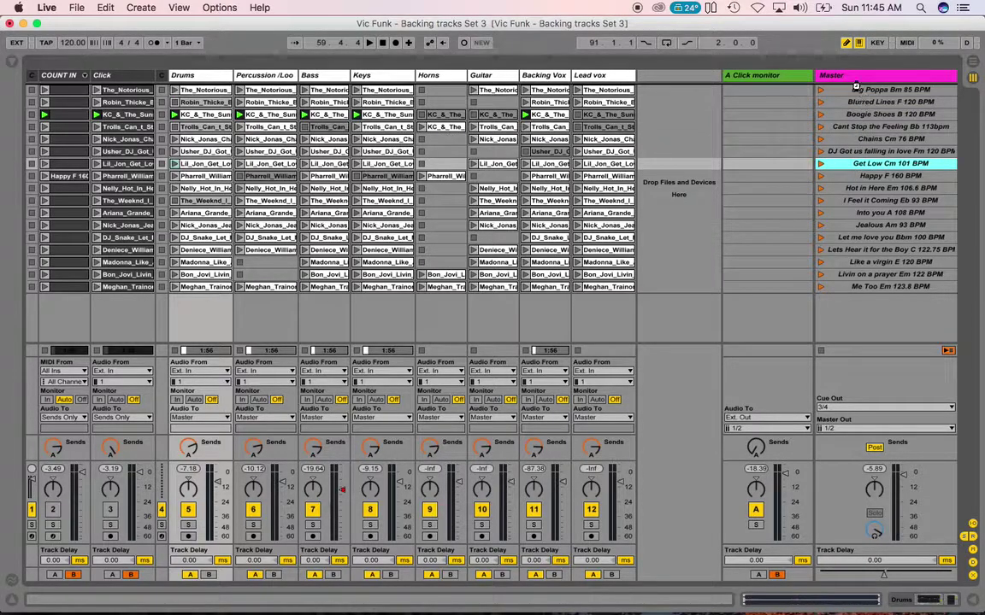
pyautogui.moveTo(855, 89); pyautogui.dragTo(854, 88)
pyautogui.moveTo(855, 200); pyautogui.dragTo(863, 109)
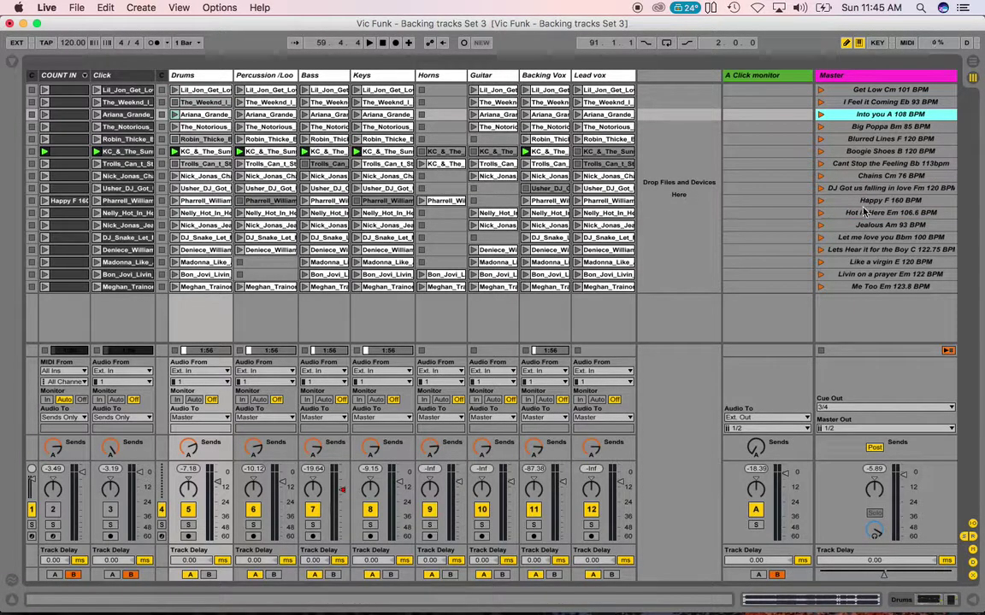
pyautogui.moveTo(863, 215); pyautogui.dragTo(865, 127)
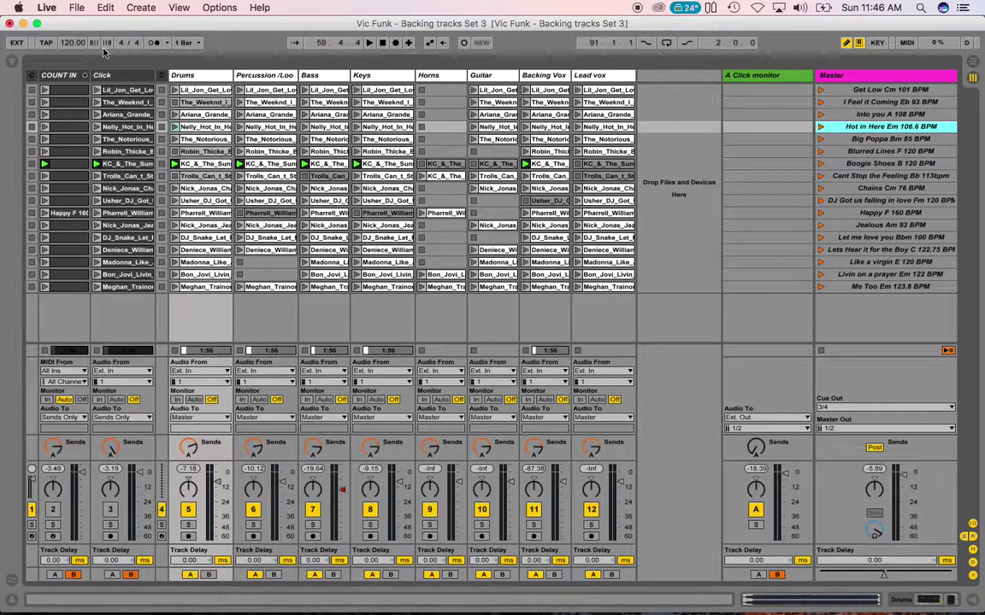
# Select all the scenes from Get Low through Me Too and copy them
pyautogui.click(896, 90)
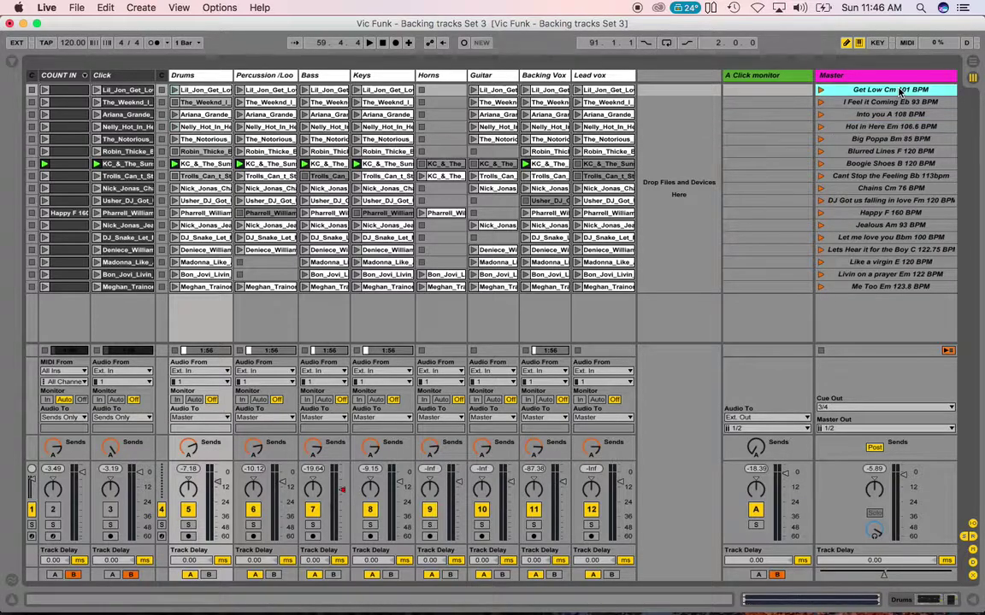
pyautogui.keyDown('shift'); pyautogui.click(865, 289); pyautogui.keyUp('shift')
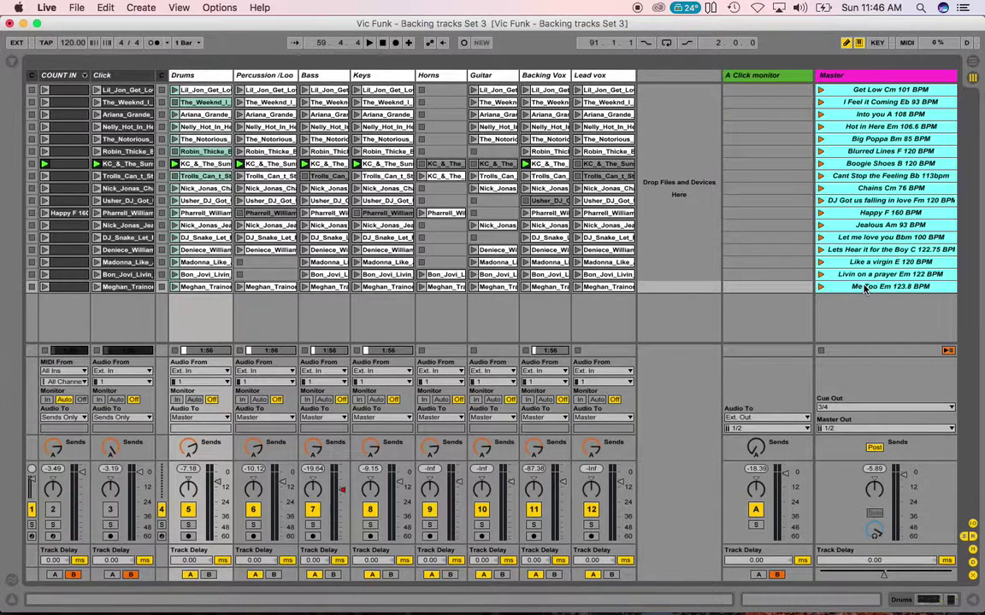
pyautogui.rightClick(870, 219)
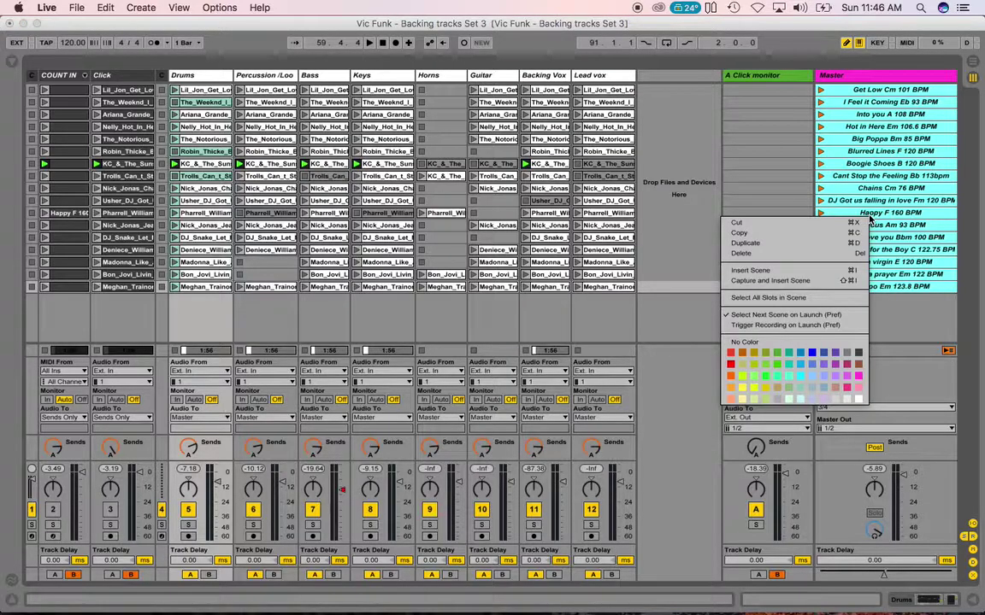
pyautogui.click(812, 233)
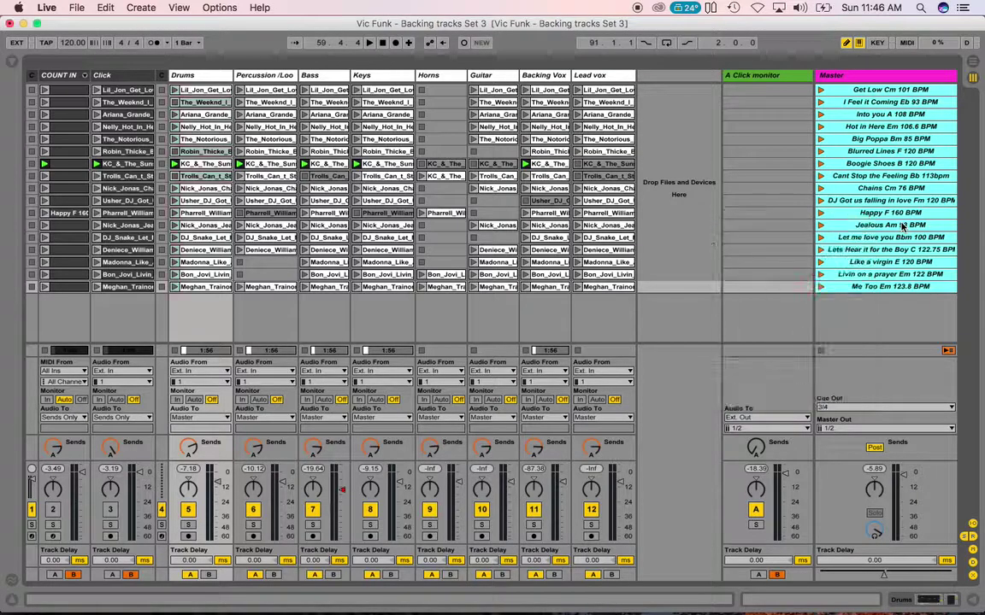
pyautogui.rightClick(902, 226)
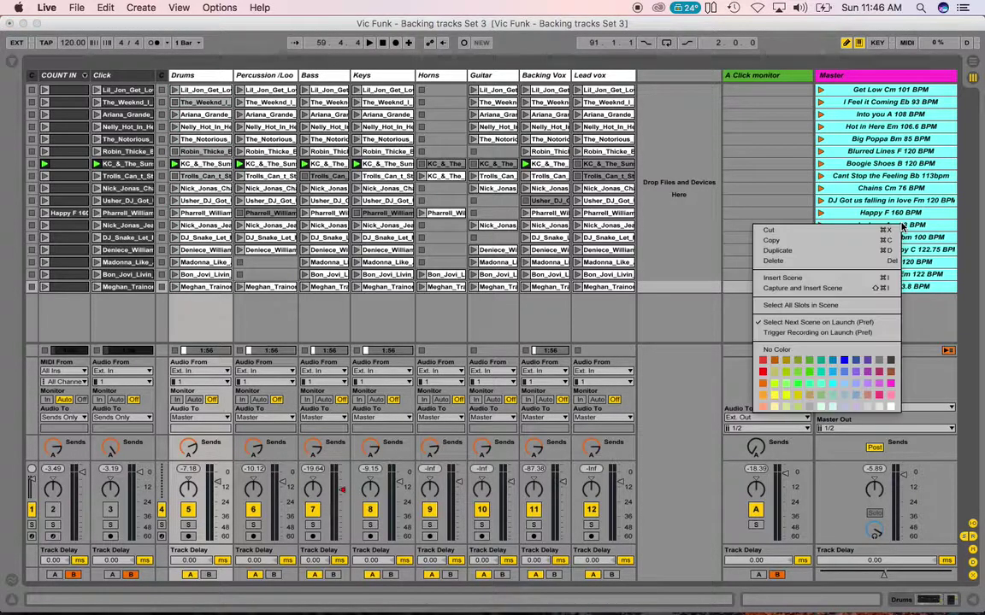
pyautogui.click(908, 197)
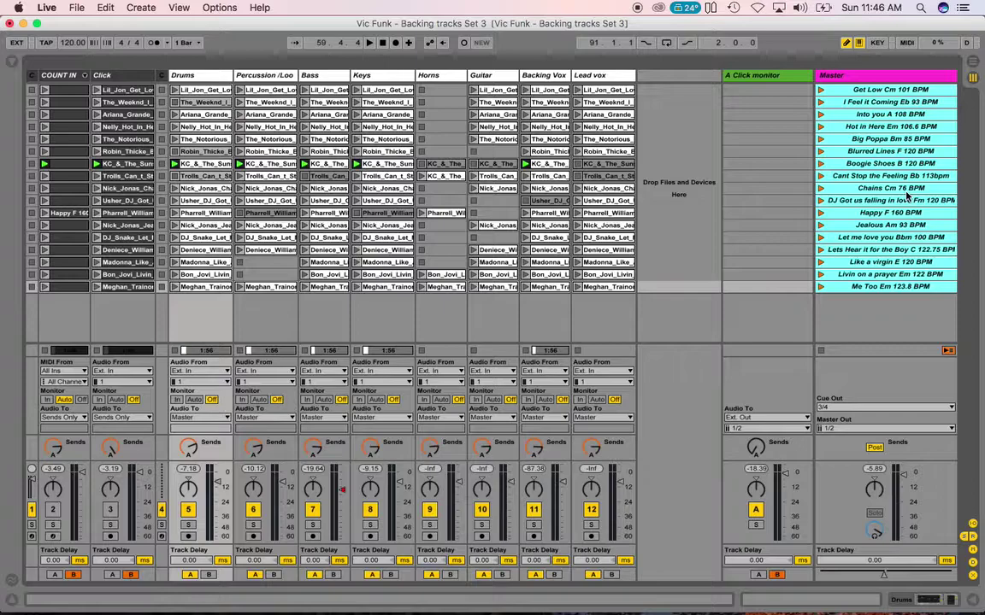
pyautogui.rightClick(908, 196)
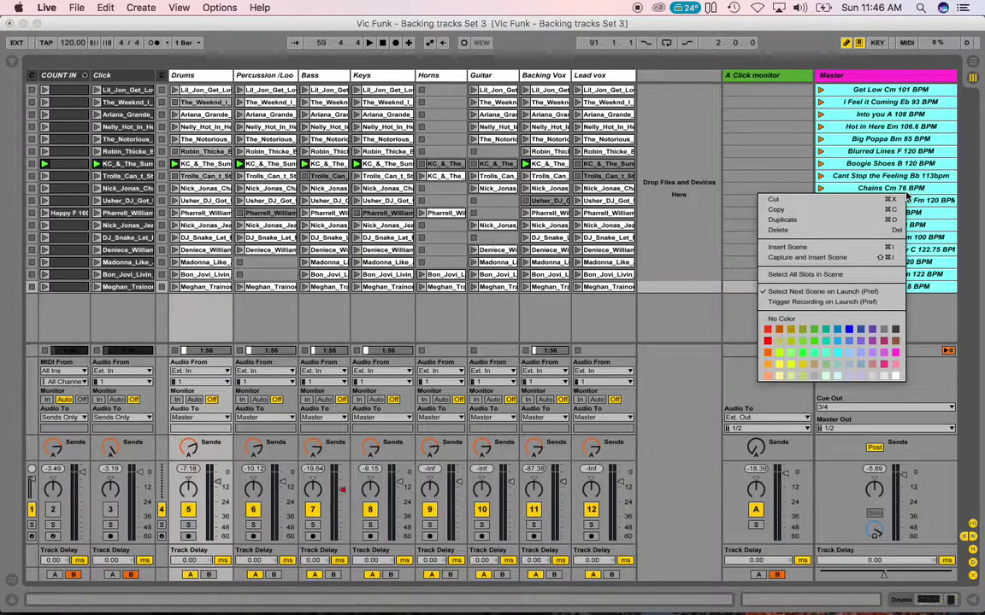
pyautogui.click(842, 210)
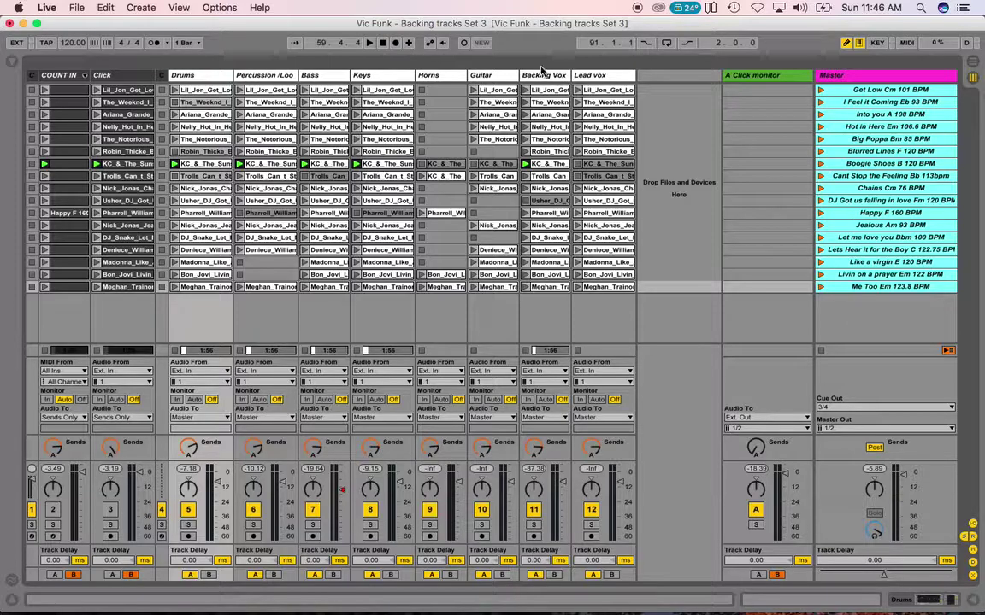
# Paste the copied block of scenes at the Me Too scene at the end of the set
pyautogui.click(76, 8)
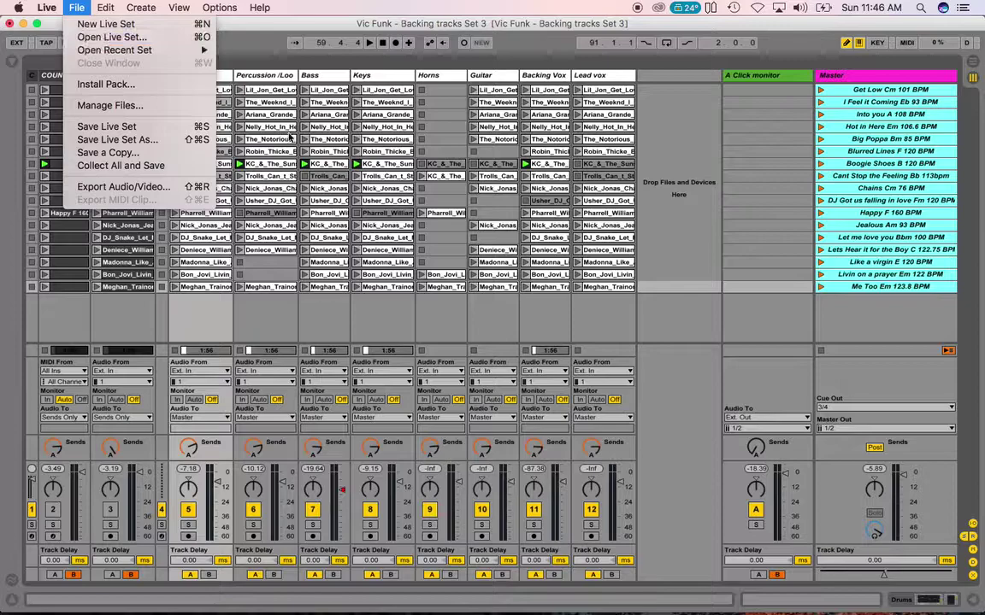
pyautogui.click(411, 310)
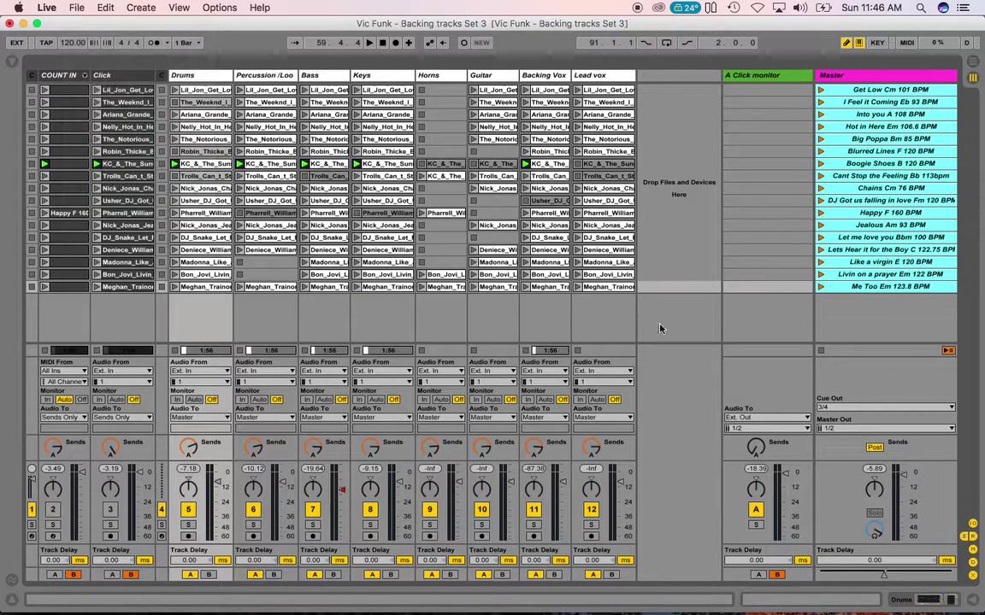
pyautogui.click(856, 290)
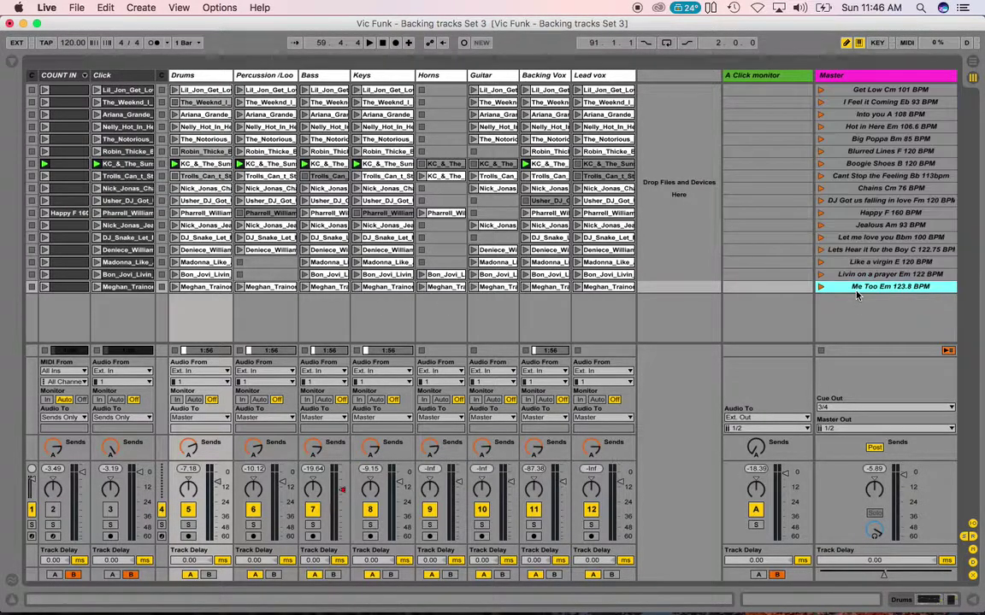
pyautogui.click(106, 8)
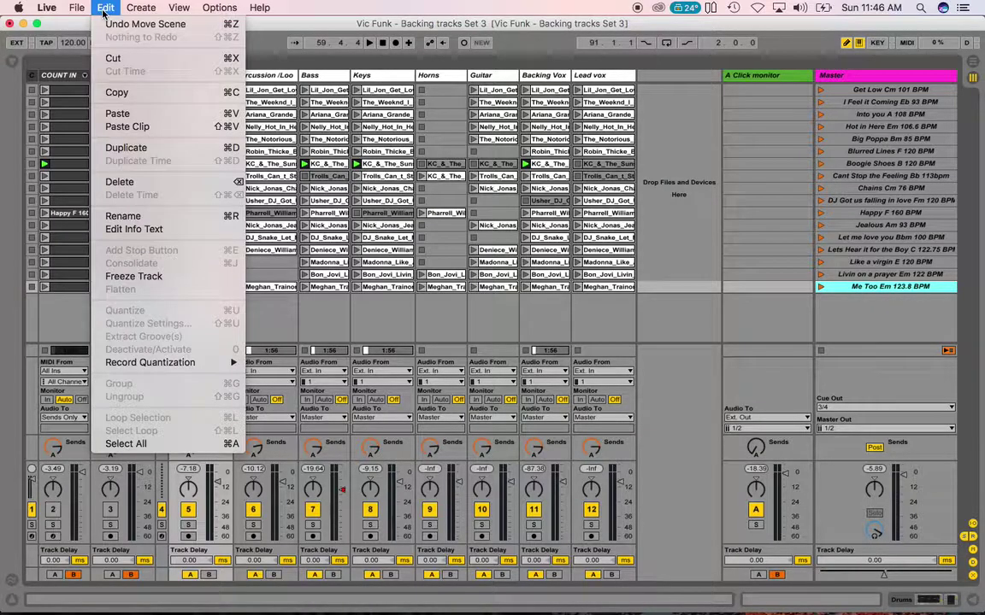
pyautogui.click(118, 115)
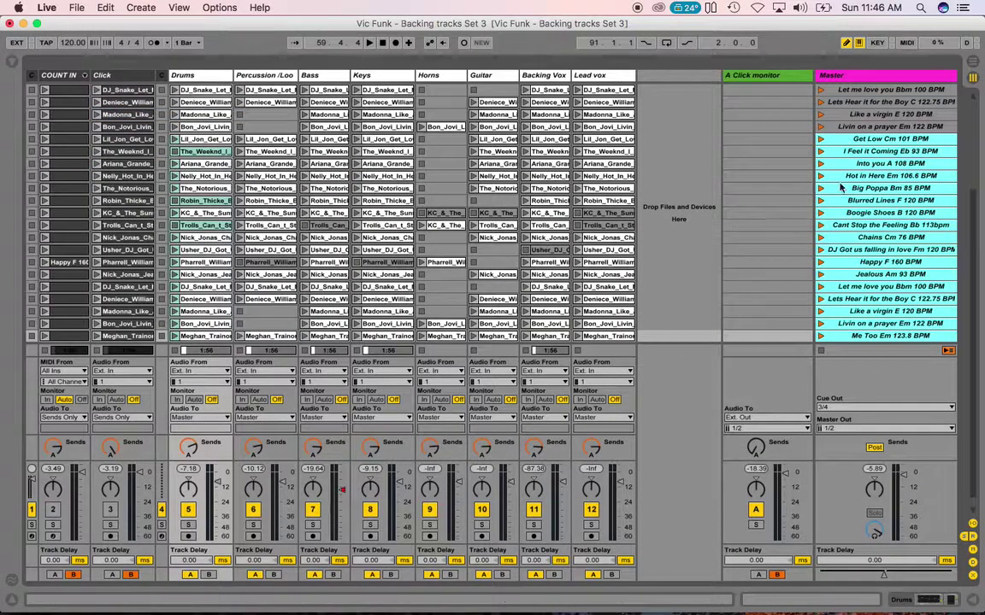
pyautogui.press('super+d')
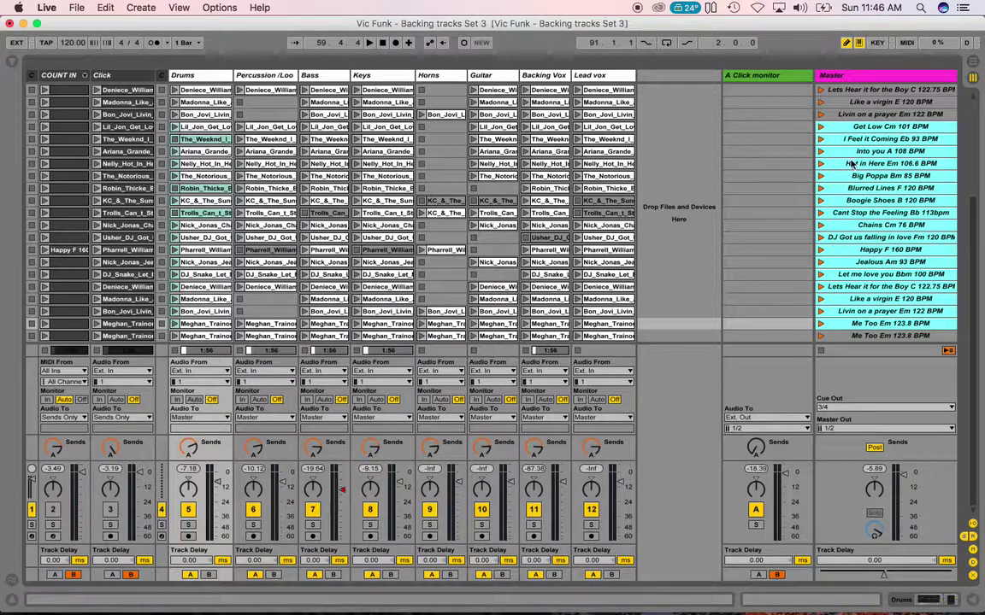
# Copy the duplicated scenes from Into you through Blurred Lines and paste them at the last Me Too scene
pyautogui.click(765, 150)
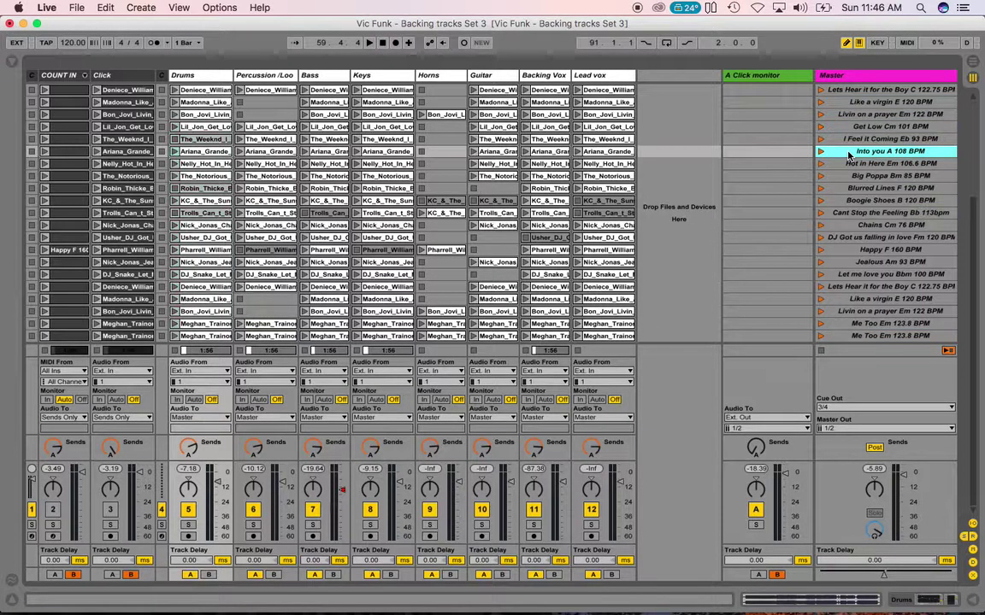
pyautogui.keyDown('shift'); pyautogui.click(855, 188); pyautogui.keyUp('shift')
pyautogui.rightClick(854, 180)
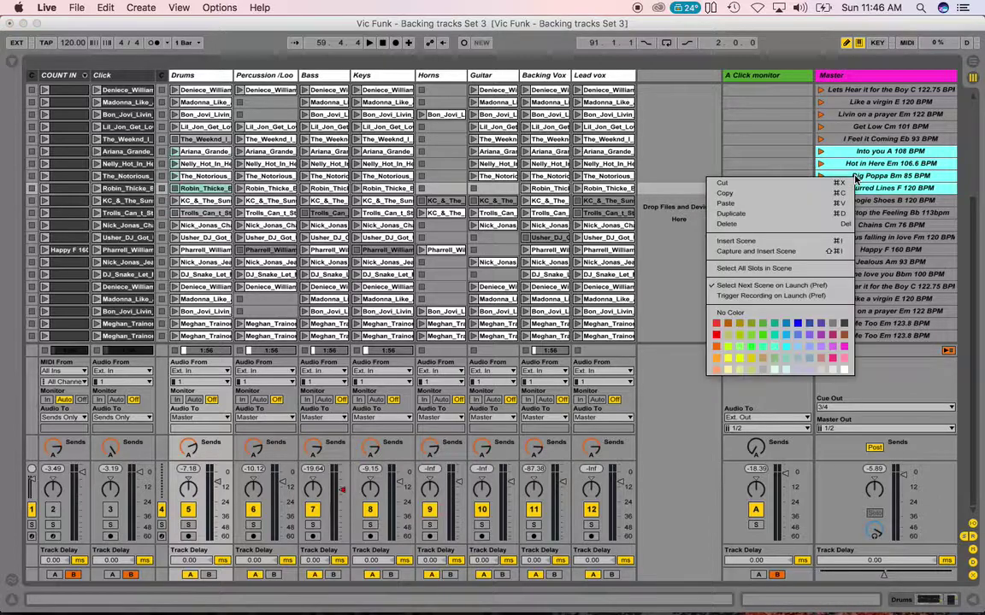
pyautogui.click(810, 192)
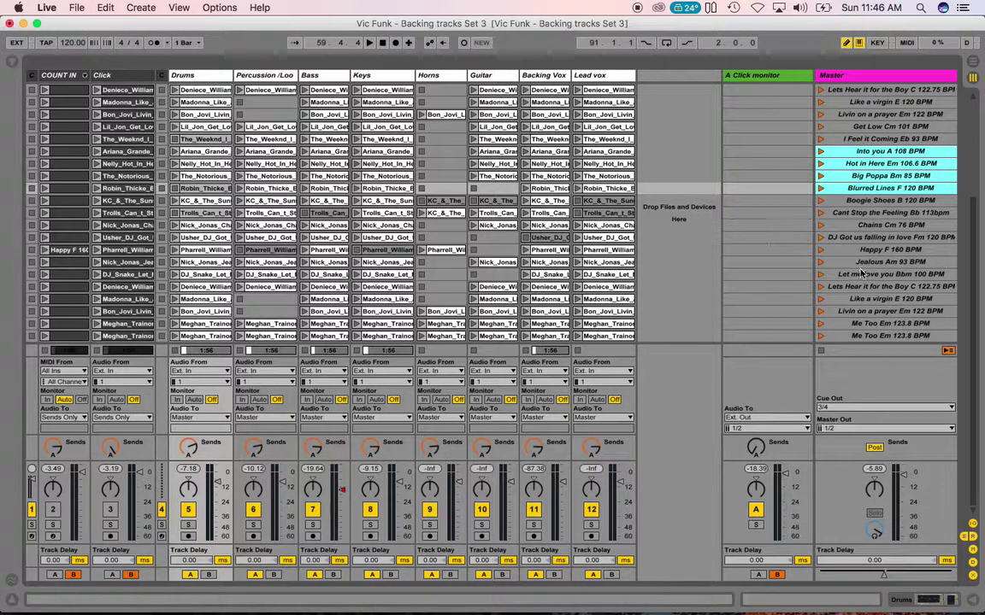
pyautogui.click(874, 336)
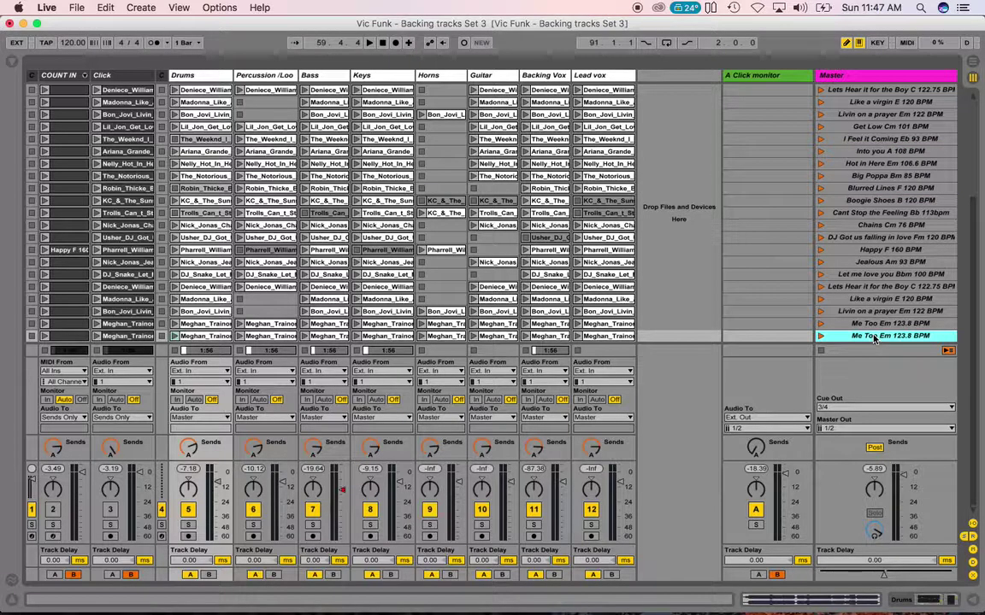
pyautogui.click(105, 8)
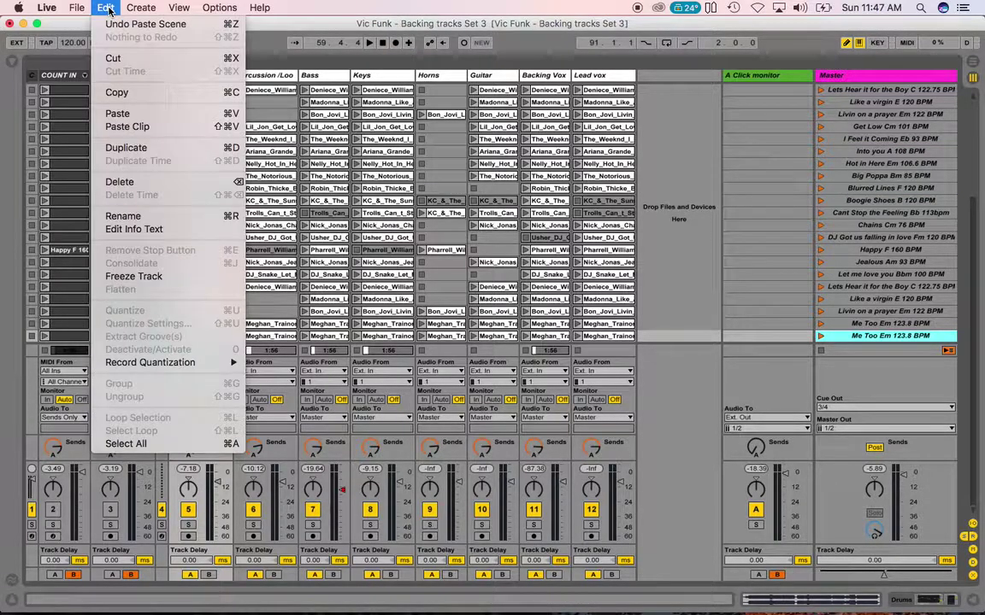
pyautogui.click(117, 103)
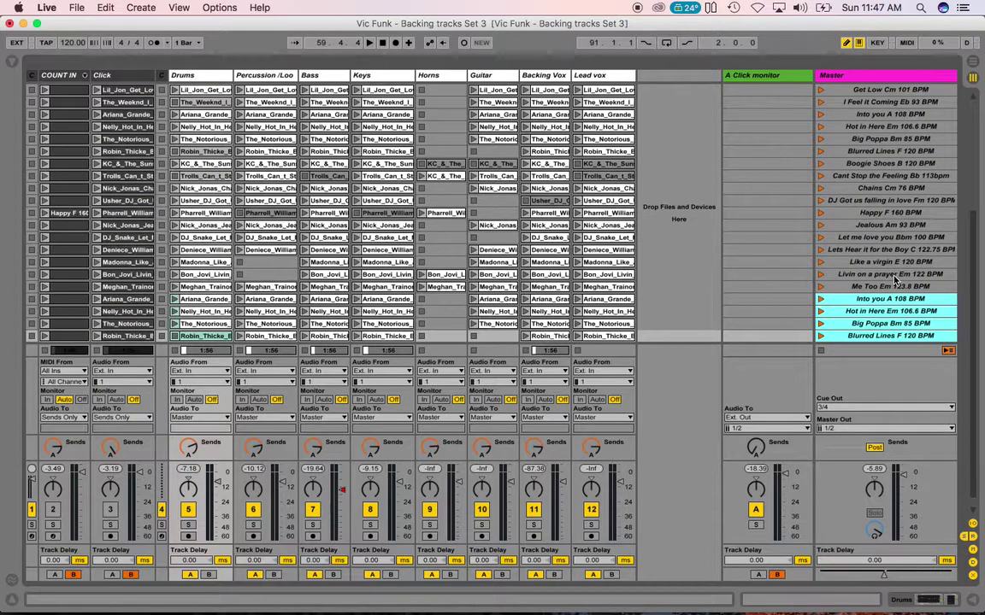
# Move the newly pasted Into you scene up between the earlier Big Poppa and Blurred Lines scenes
pyautogui.scroll(-1, 889, 286)
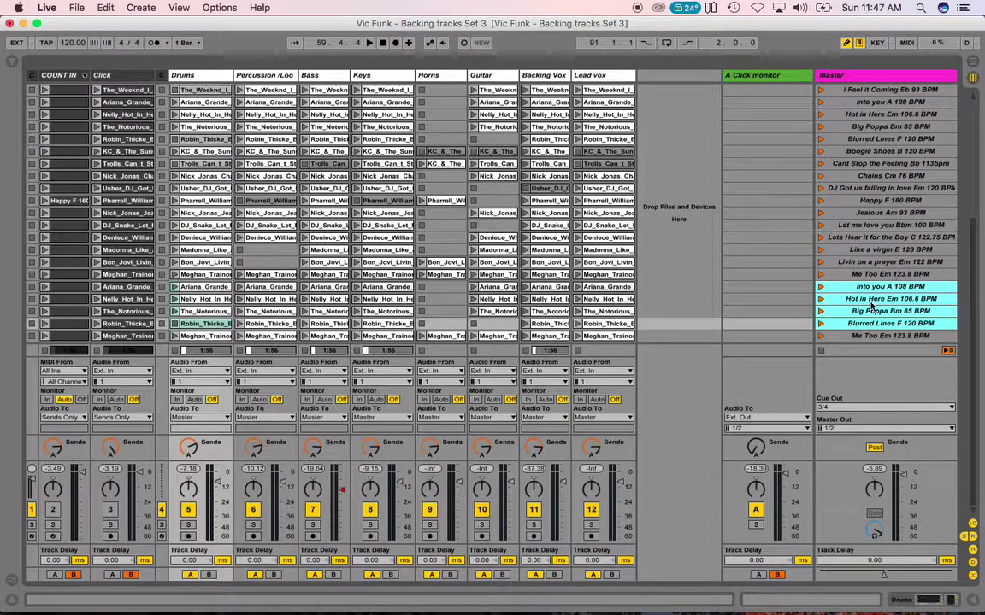
pyautogui.click(871, 298)
pyautogui.click(881, 286)
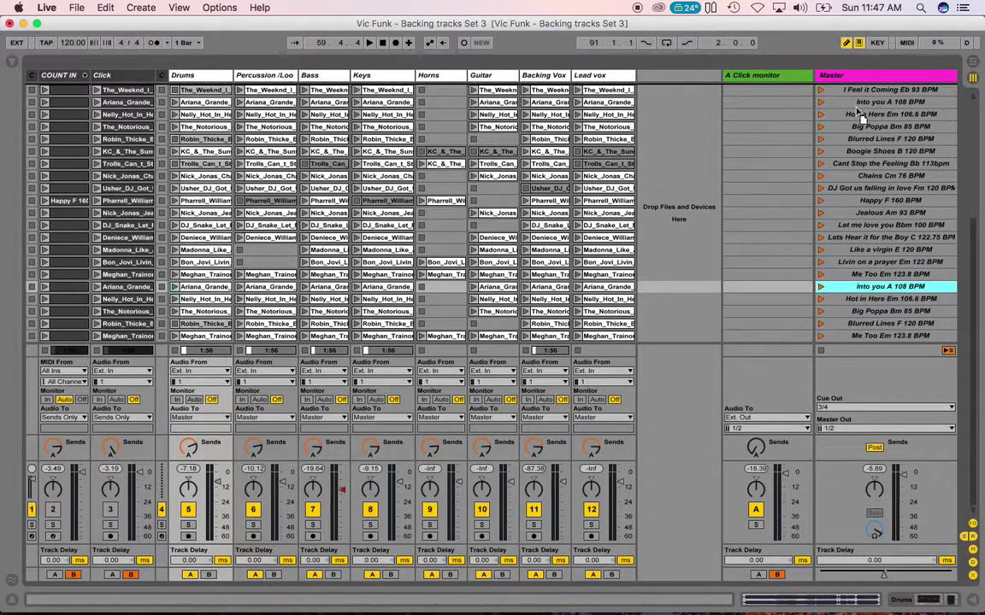
pyautogui.moveTo(859, 114); pyautogui.dragTo(865, 130)
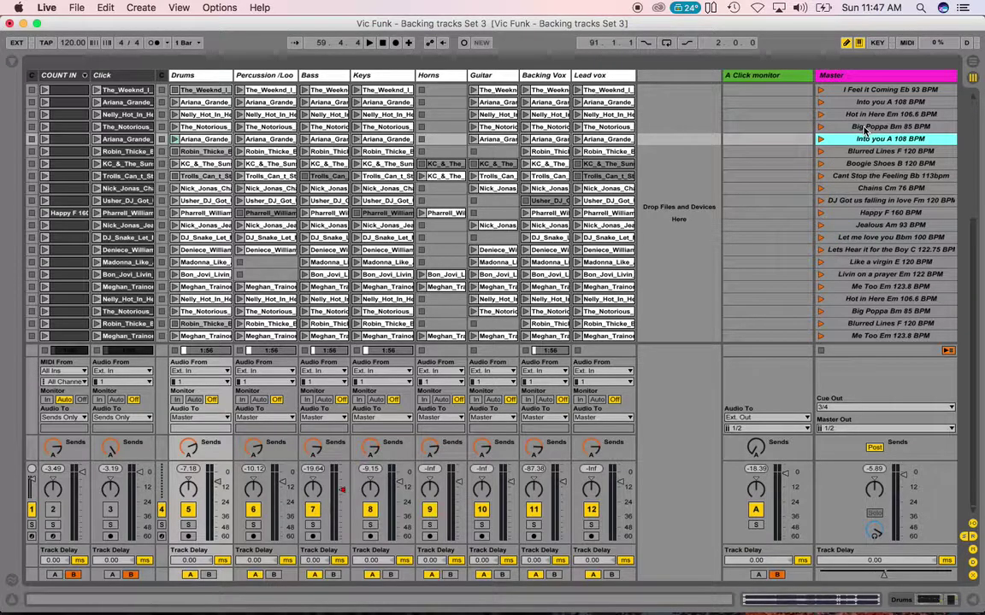